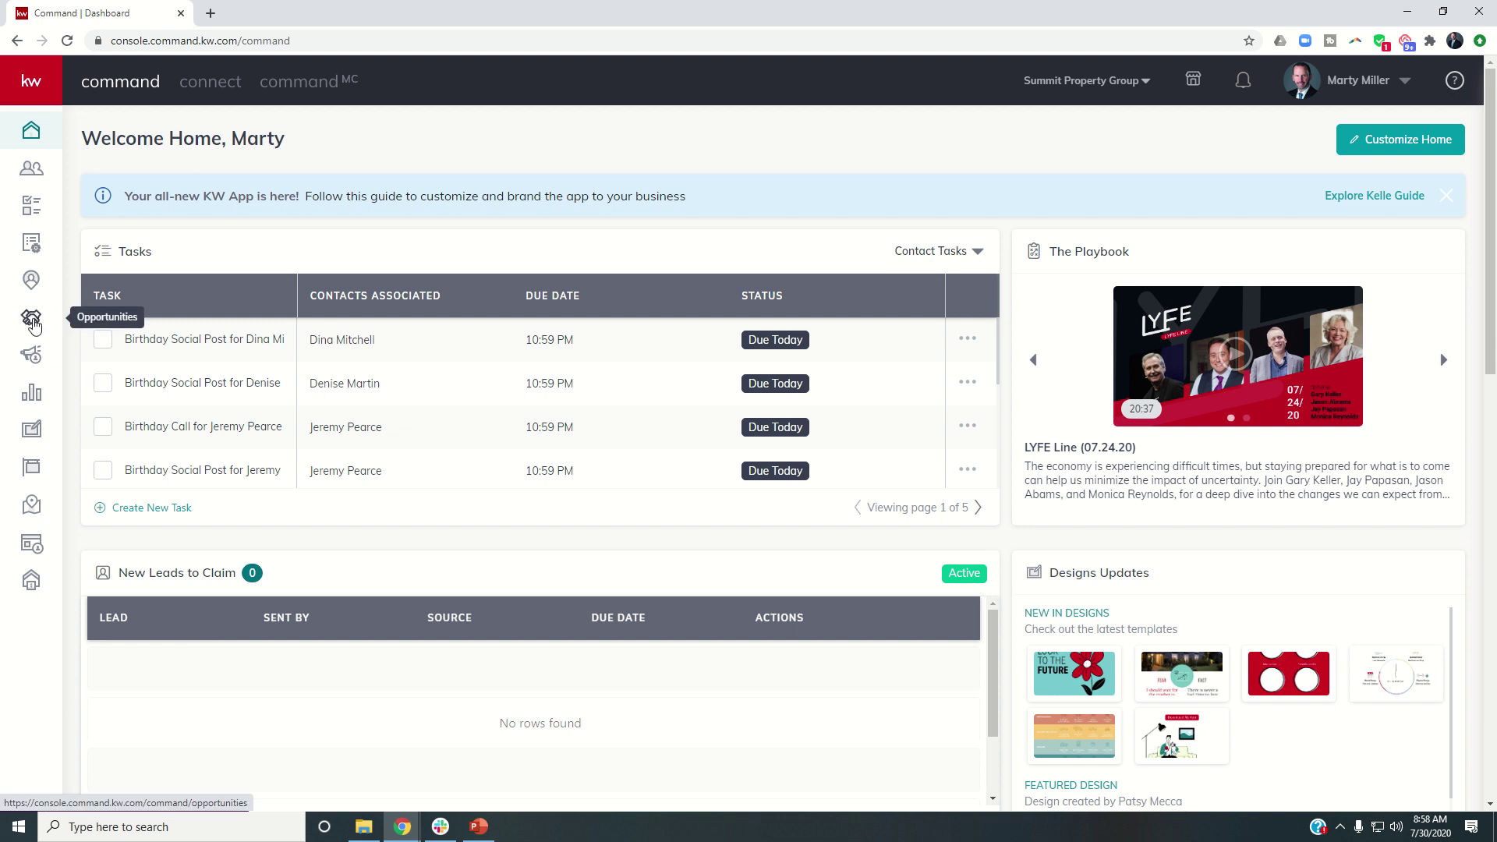
Open the Lancaster - Buyer opportunity from the Buyers Cultivate stage of the Opportunities pipeline.
{"action": "left_click", "coordinate": [32, 321]}
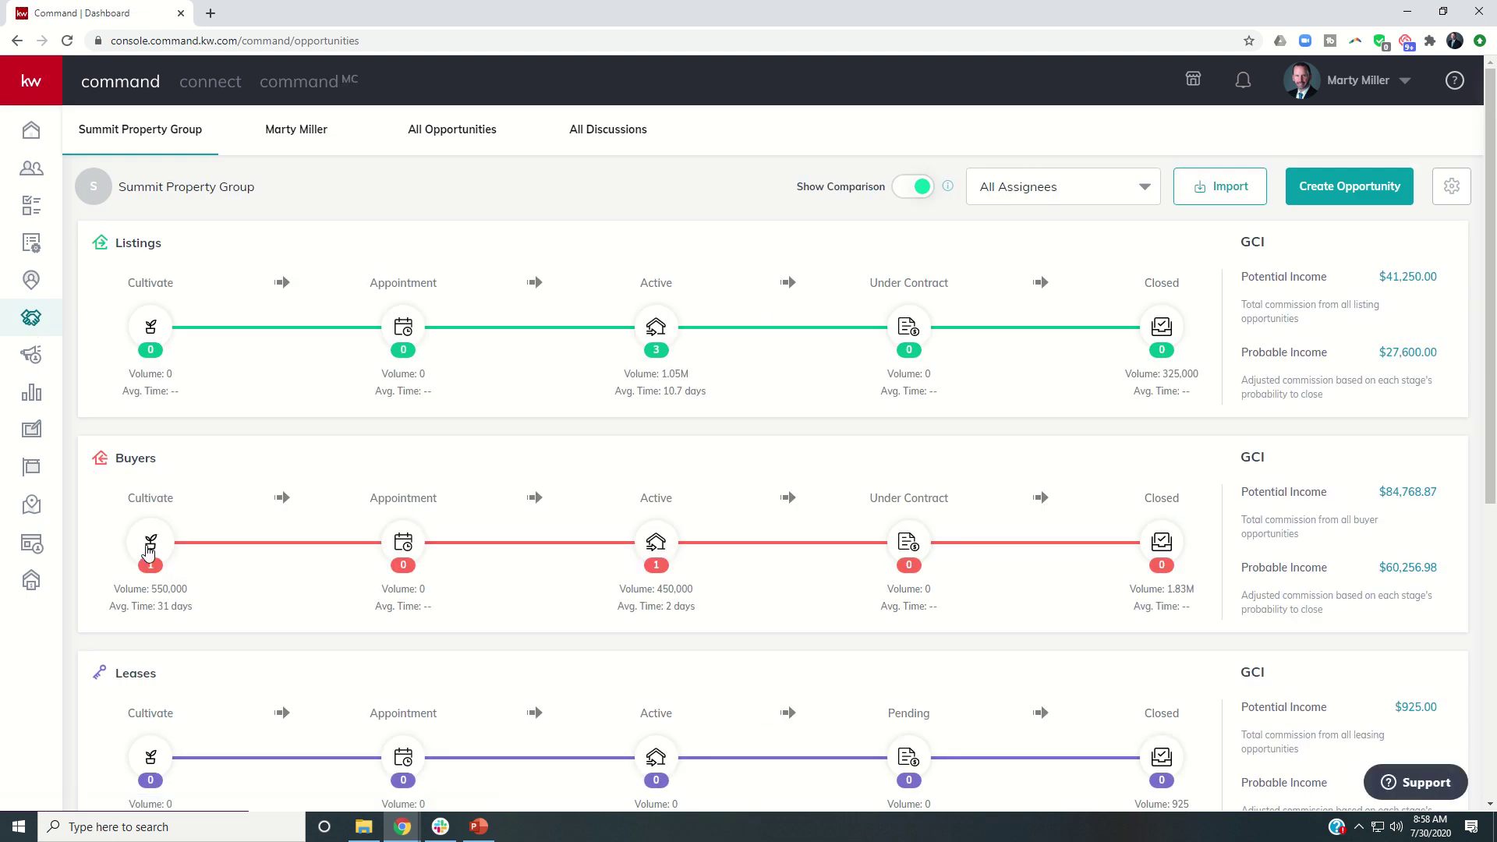
{"action": "left_click", "coordinate": [145, 545]}
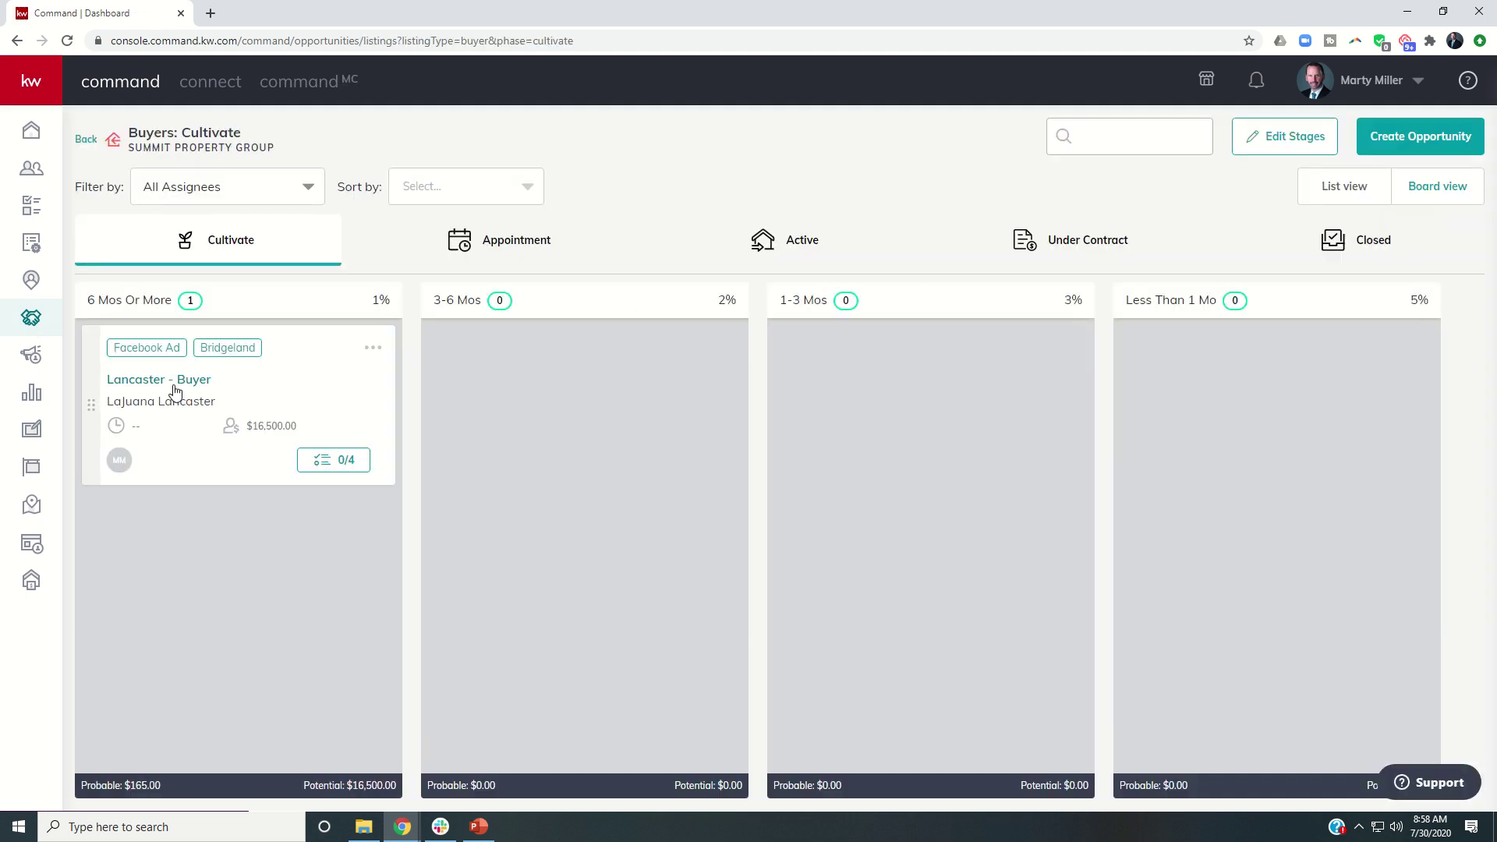
{"action": "left_click", "coordinate": [173, 381]}
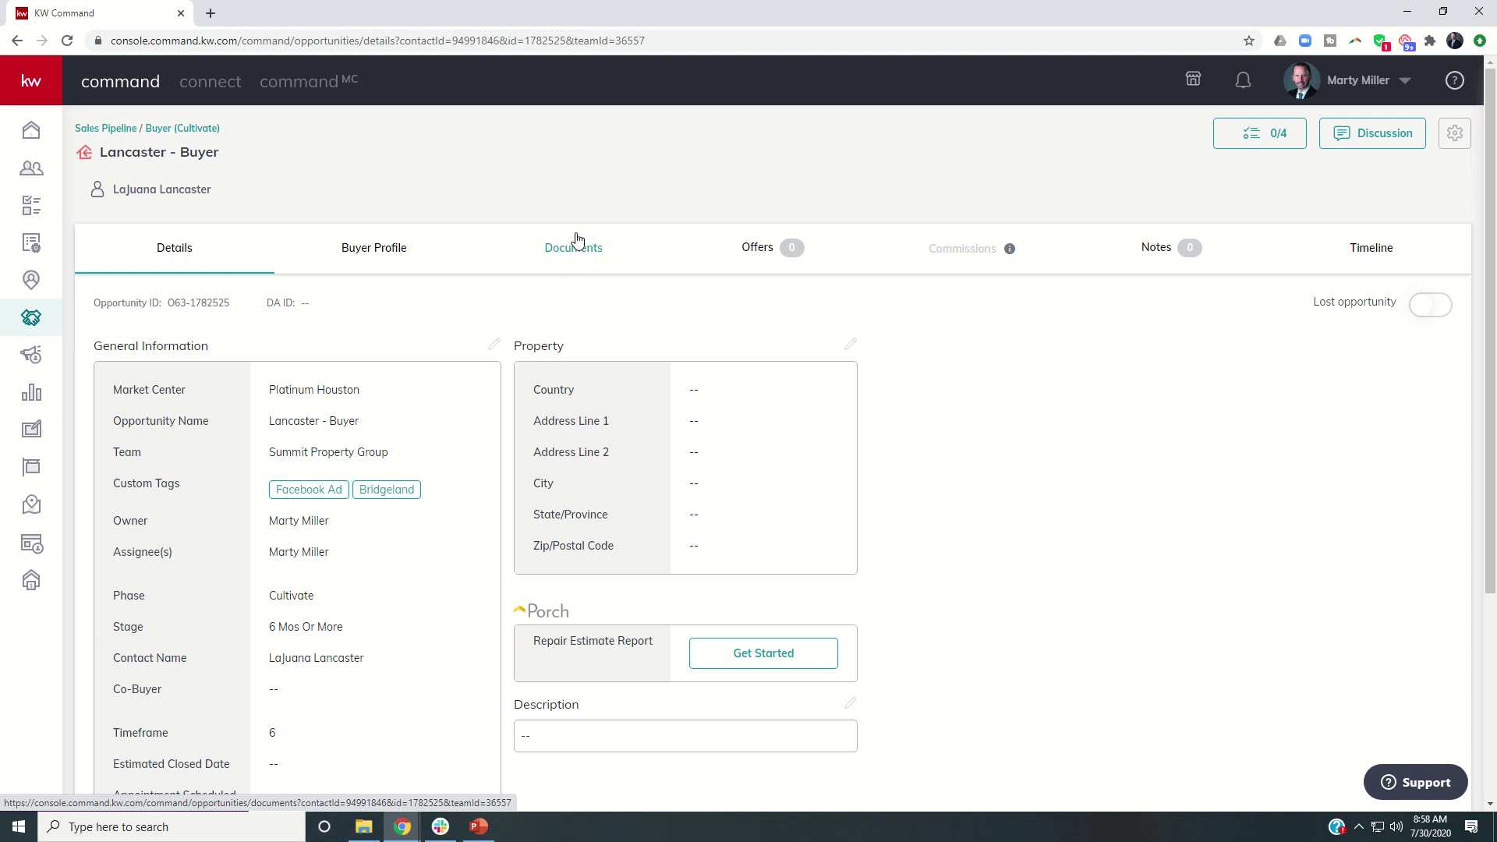
{"action": "left_click", "coordinate": [758, 248]}
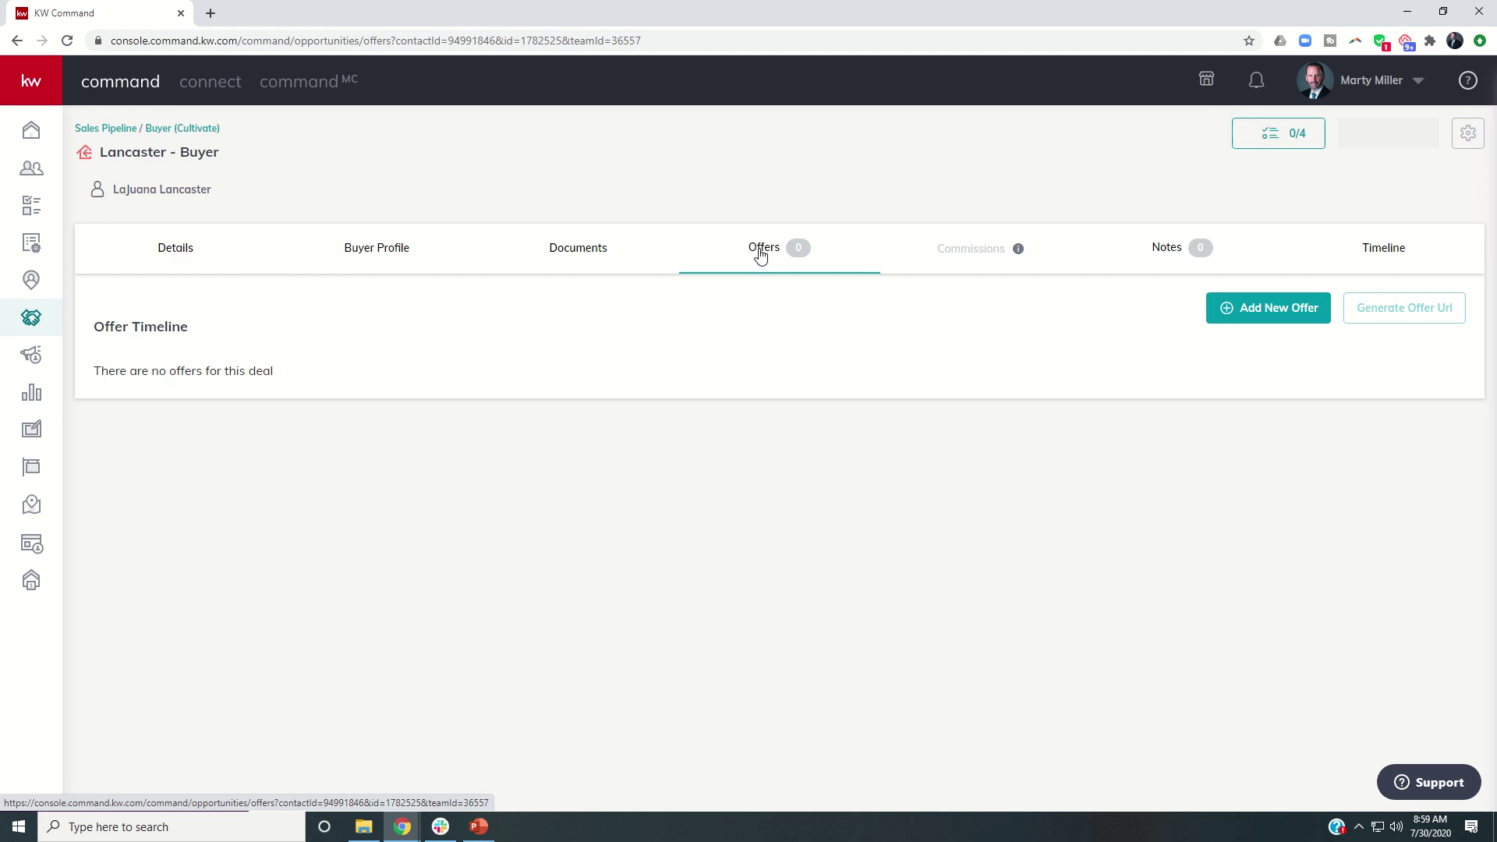
{"action": "left_click", "coordinate": [1262, 309]}
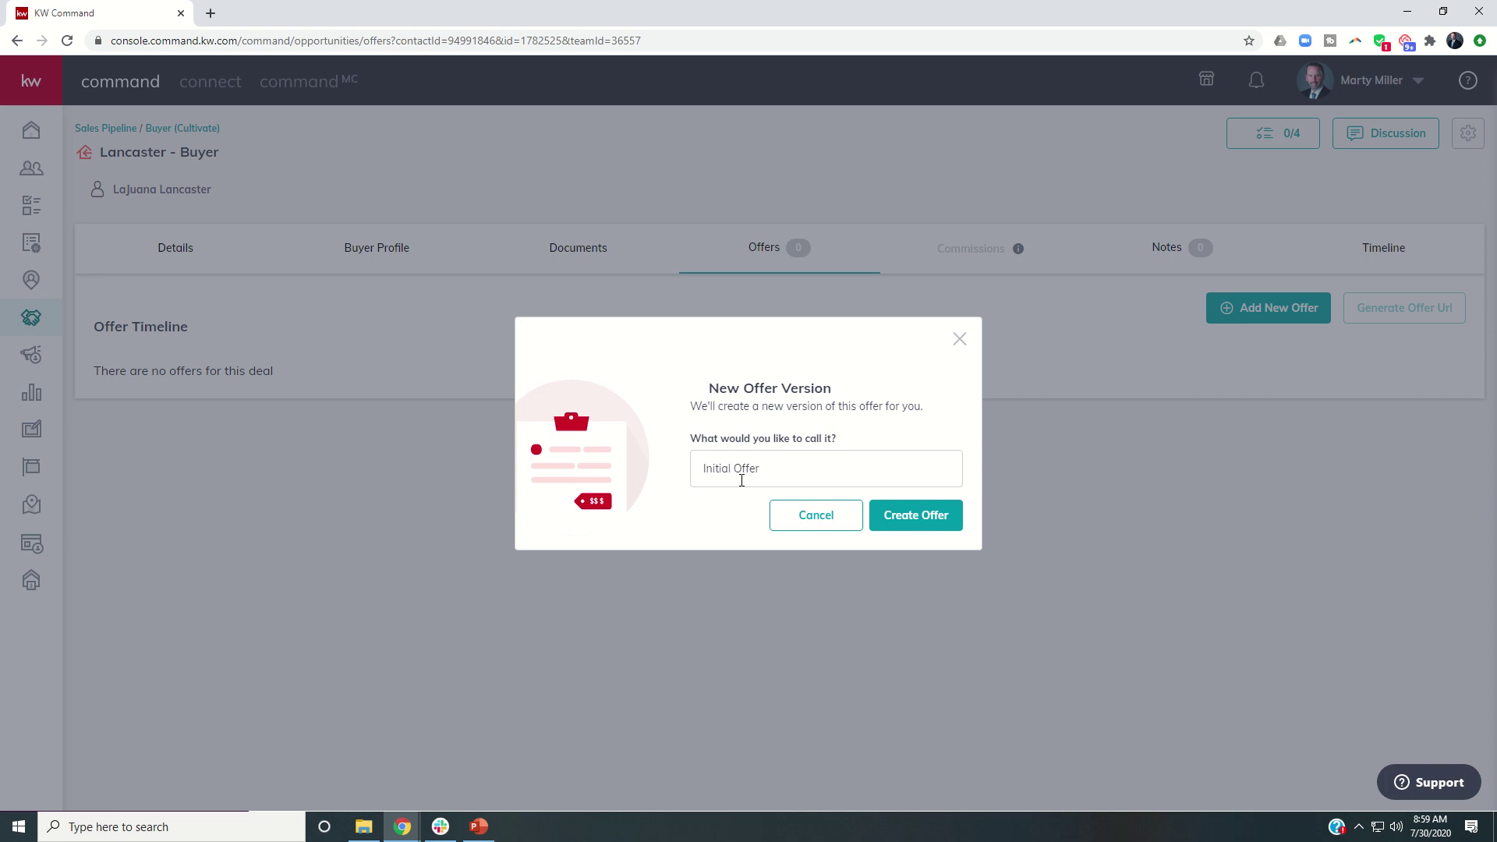
{"action": "left_click_drag", "start_coordinate": [772, 470], "coordinate": [670, 474]}
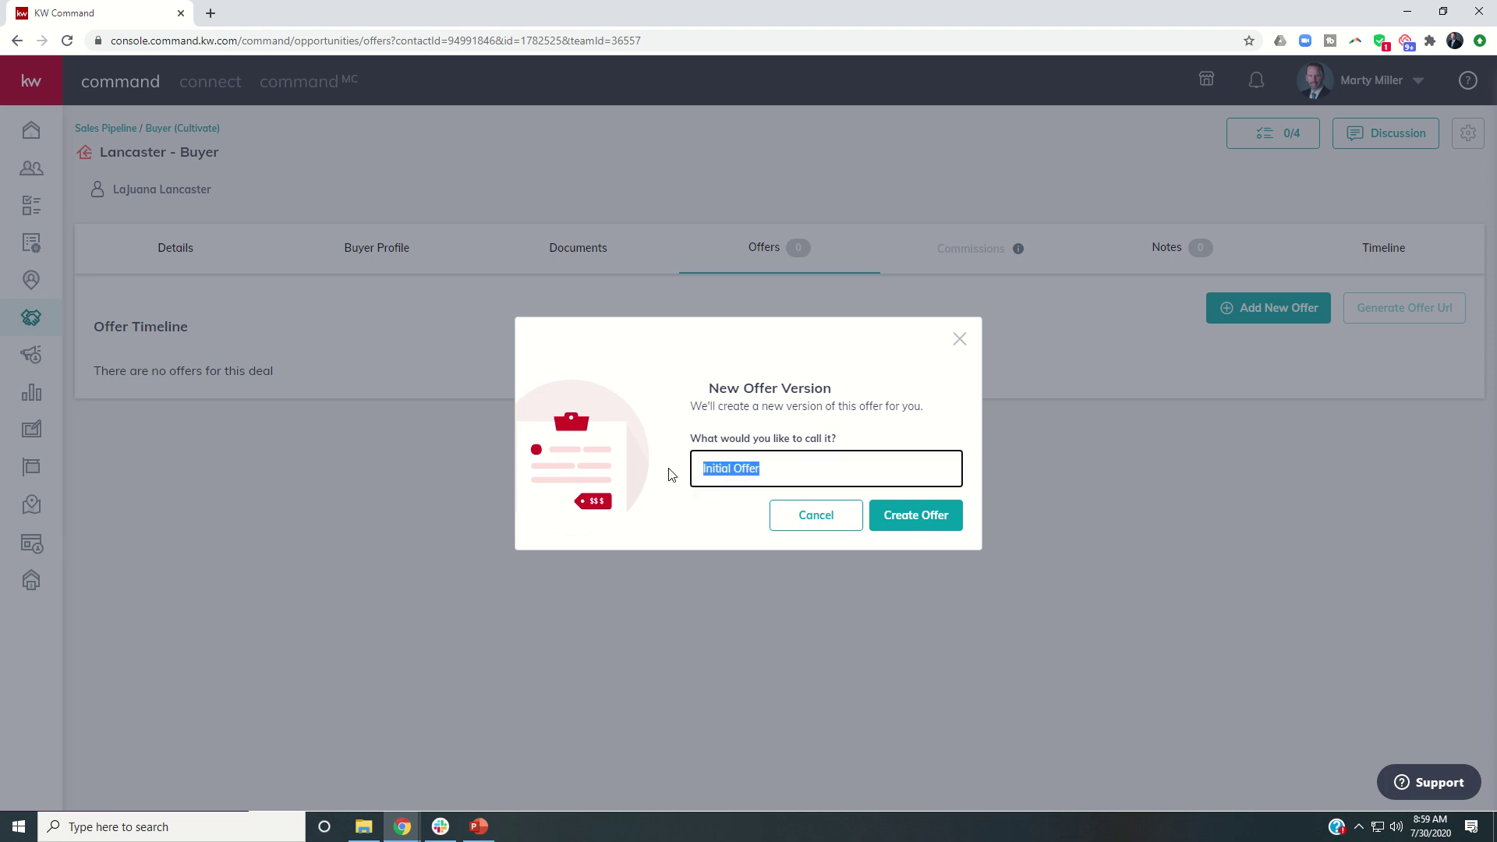
{"action": "left_click", "coordinate": [911, 523]}
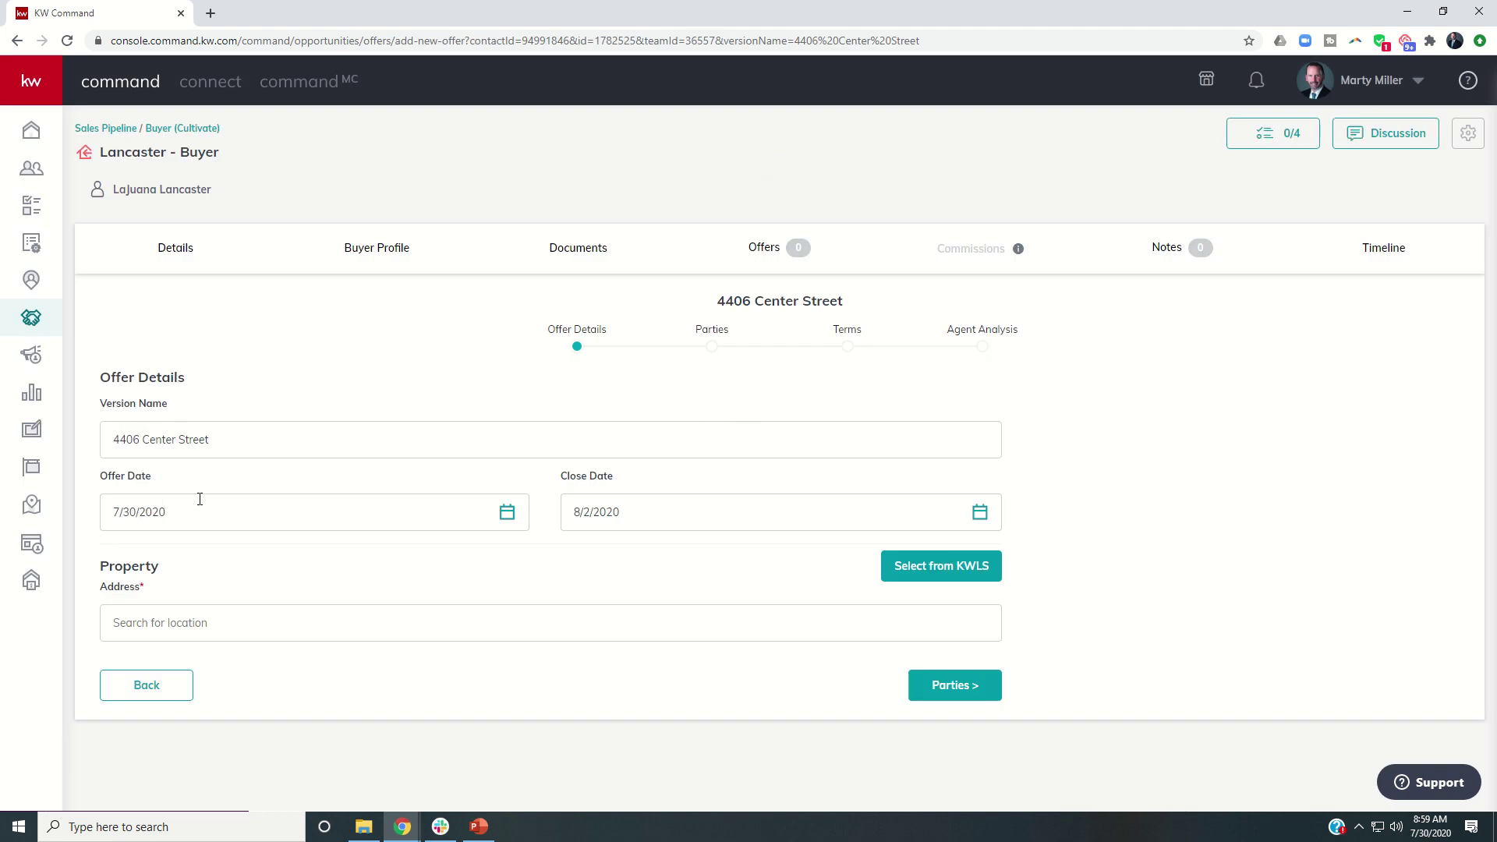
{"action": "left_click", "coordinate": [702, 516]}
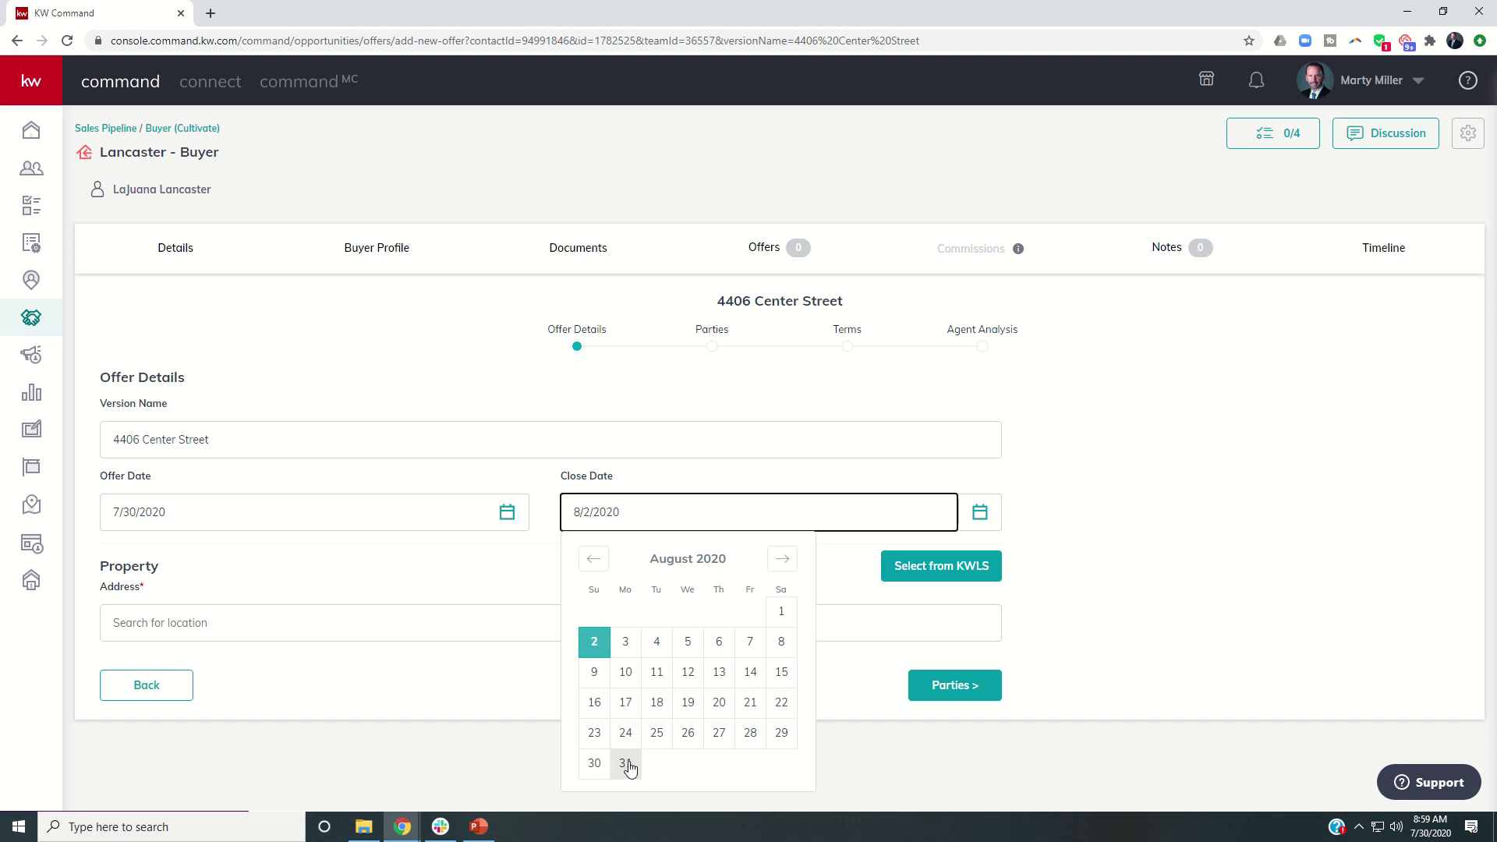
{"action": "left_click", "coordinate": [745, 735]}
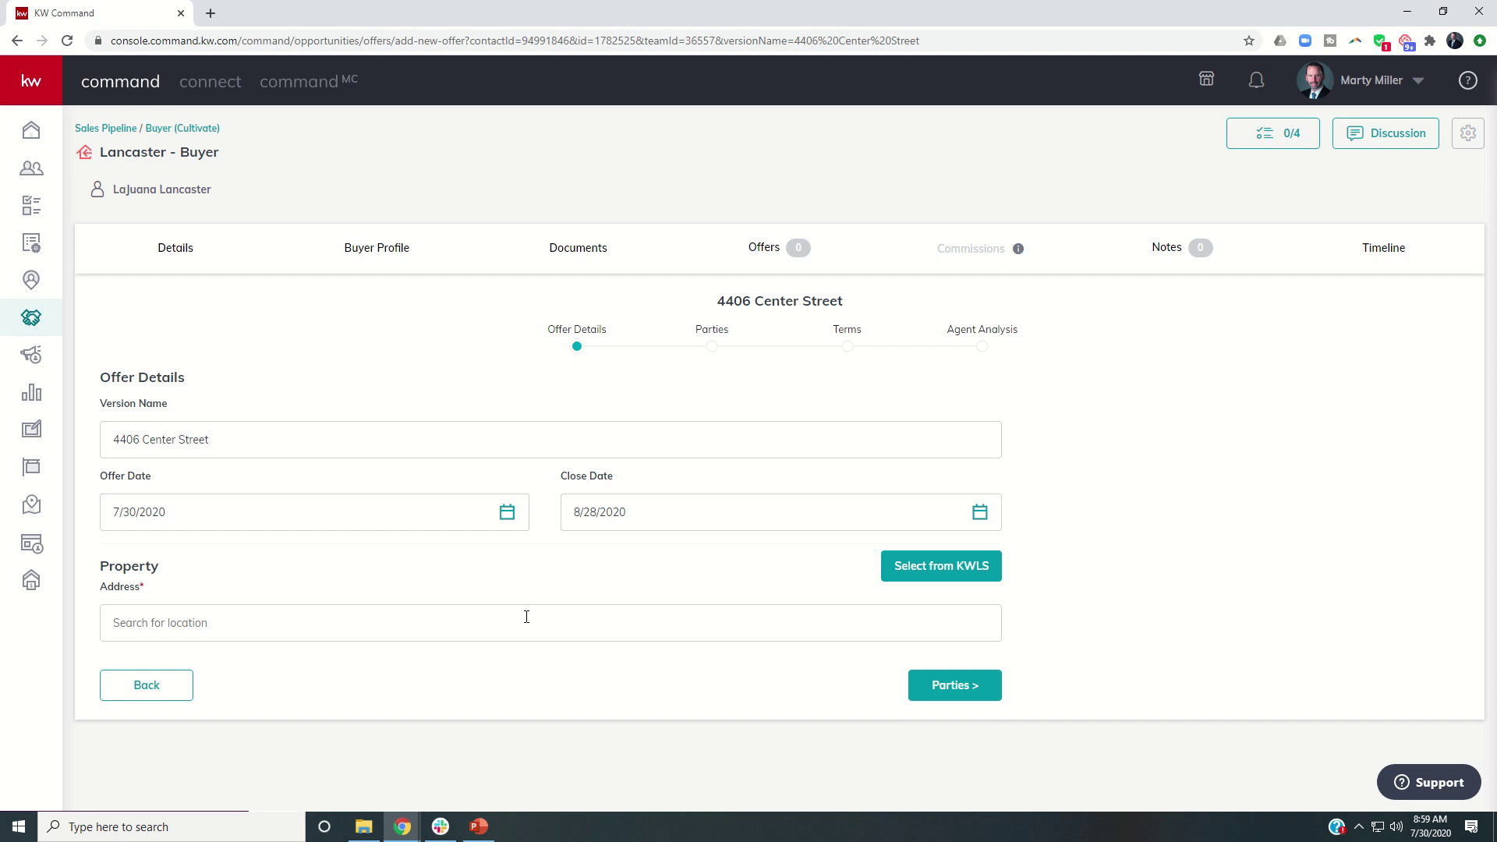
{"action": "left_click", "coordinate": [945, 572]}
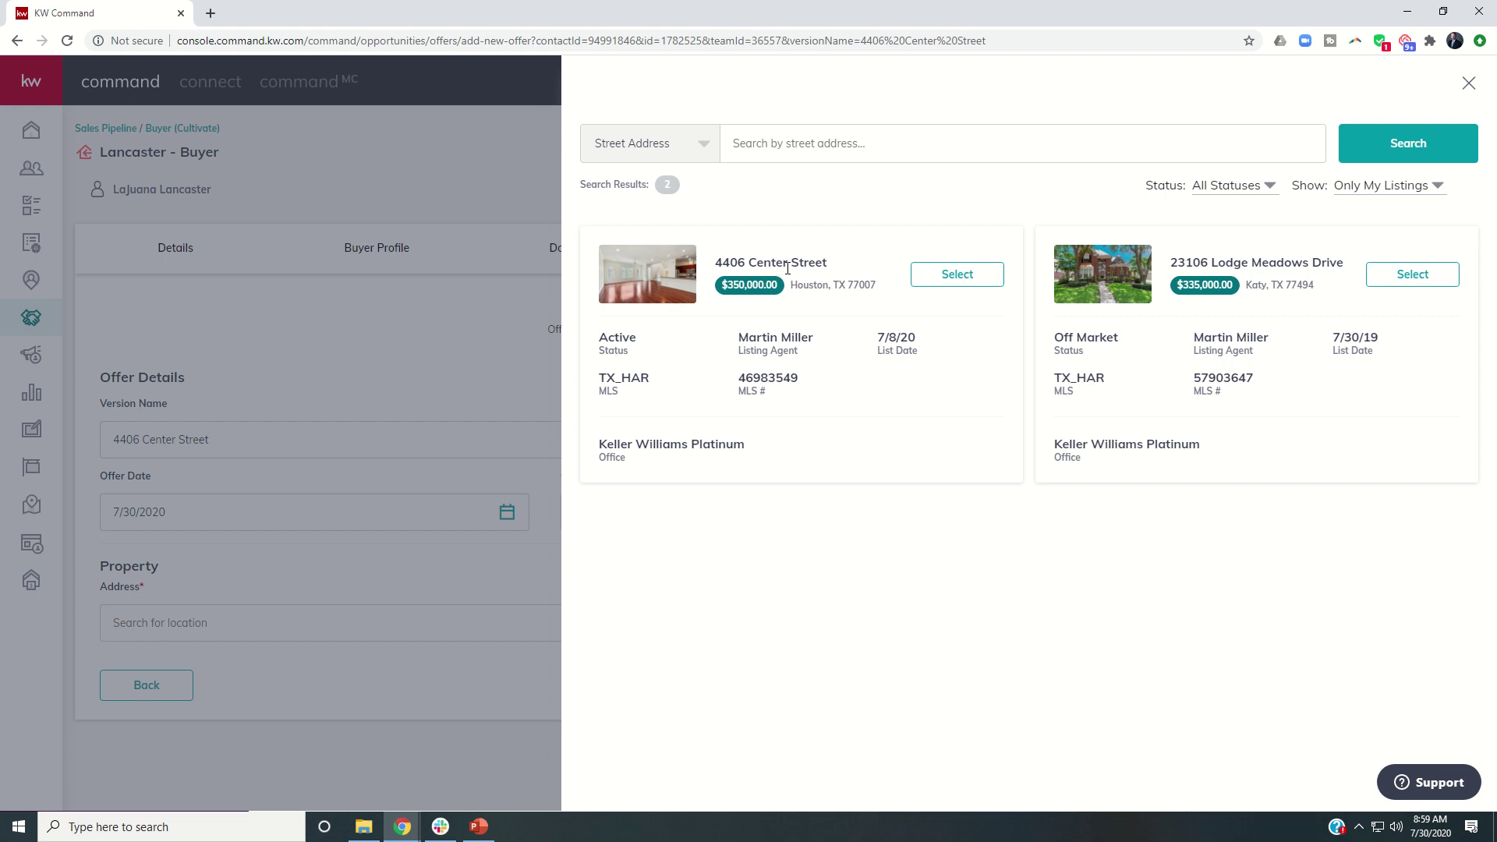
{"action": "left_click", "coordinate": [955, 276]}
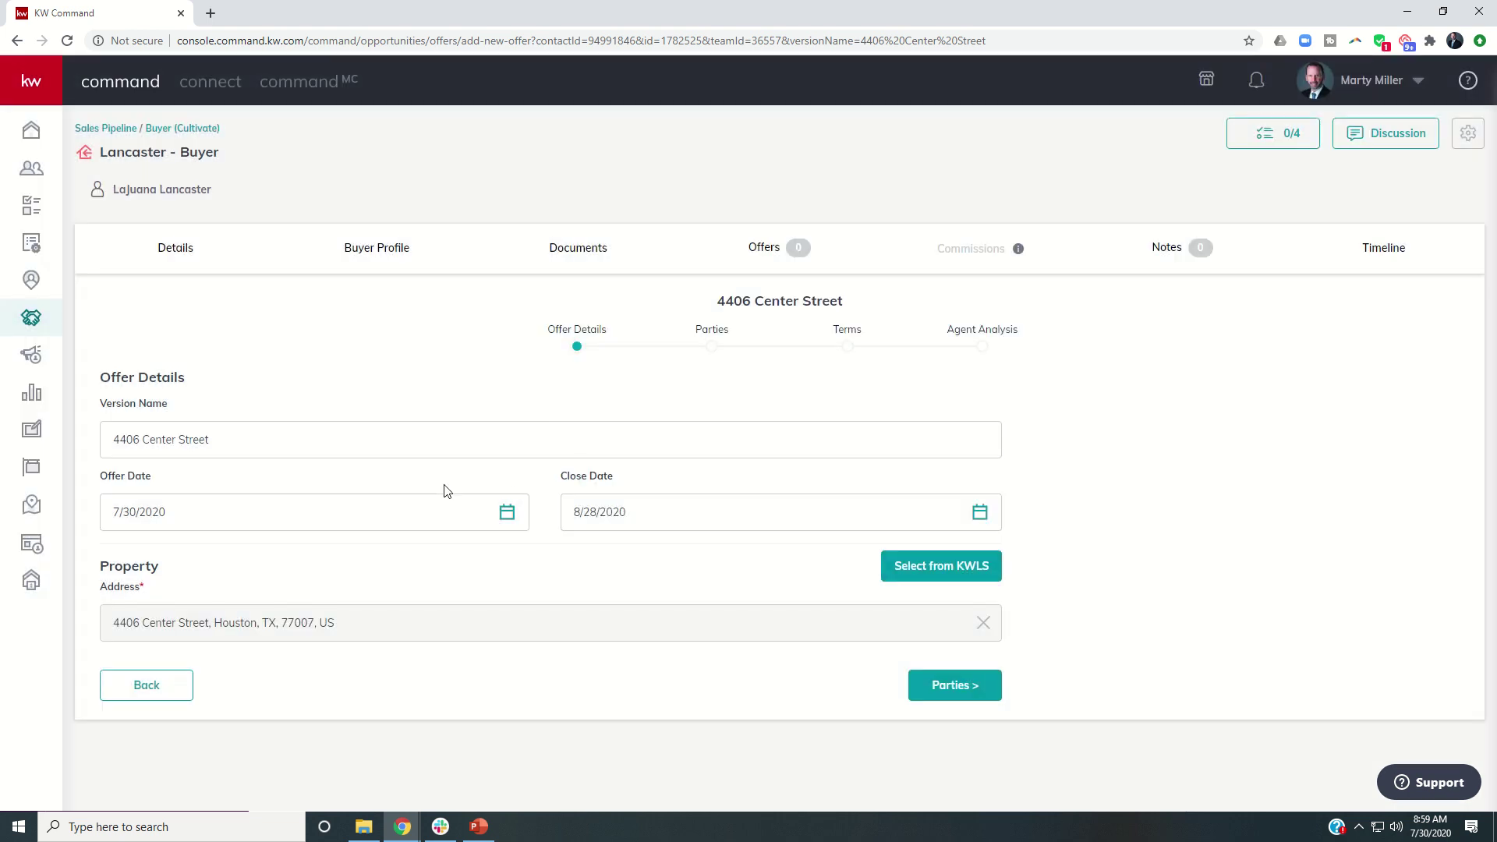
On the Parties step, enter both sellers' full names in the Seller Name field, fixing a typo.
{"action": "left_click", "coordinate": [959, 691]}
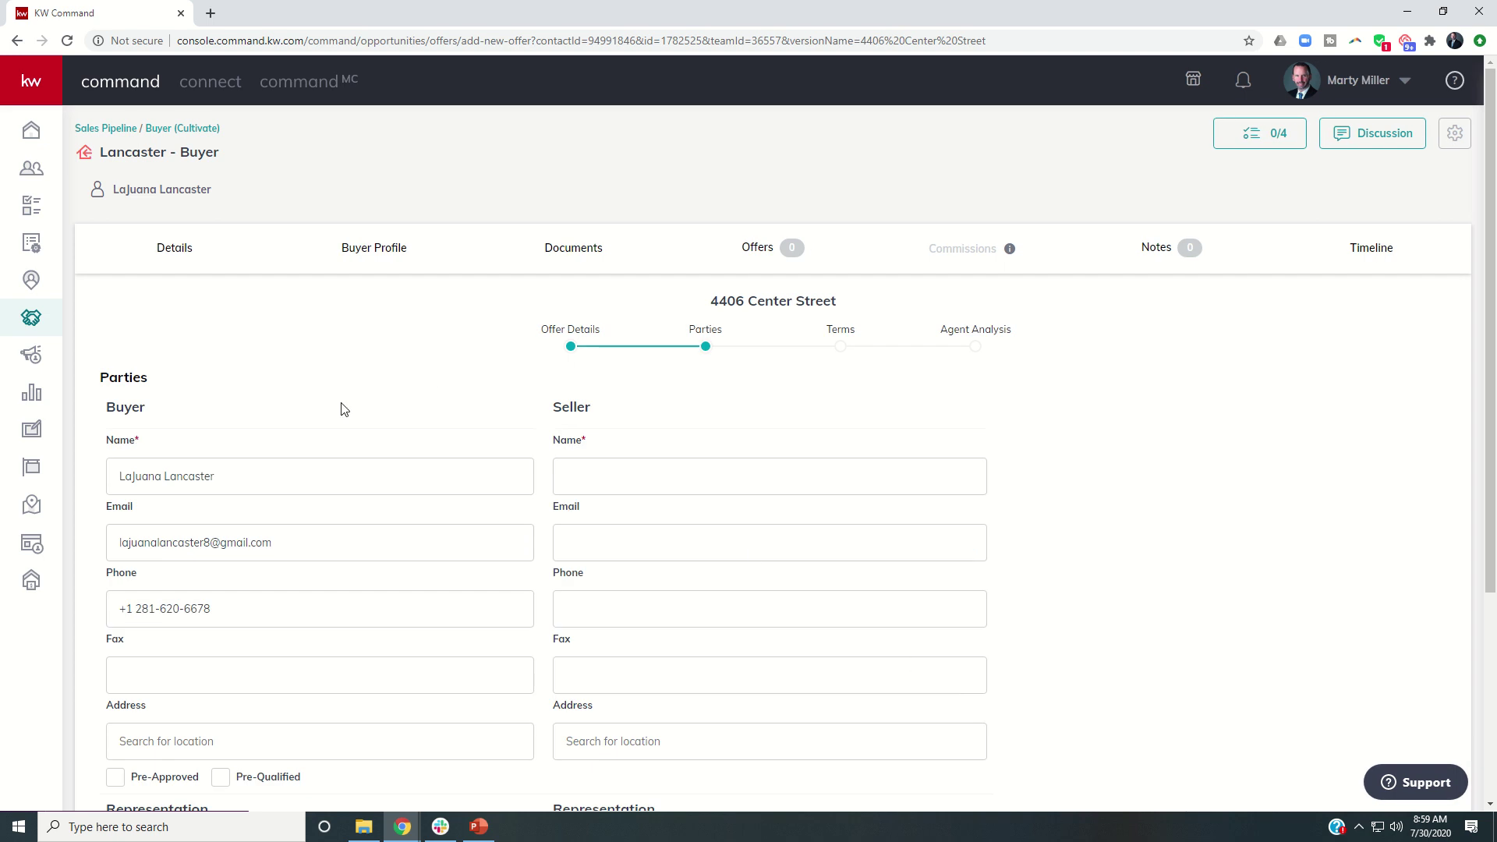
{"action": "scroll", "coordinate": [341, 427], "scroll_direction": "down", "scroll_amount": 1}
{"action": "scroll", "coordinate": [181, 428], "scroll_direction": "down", "scroll_amount": 2}
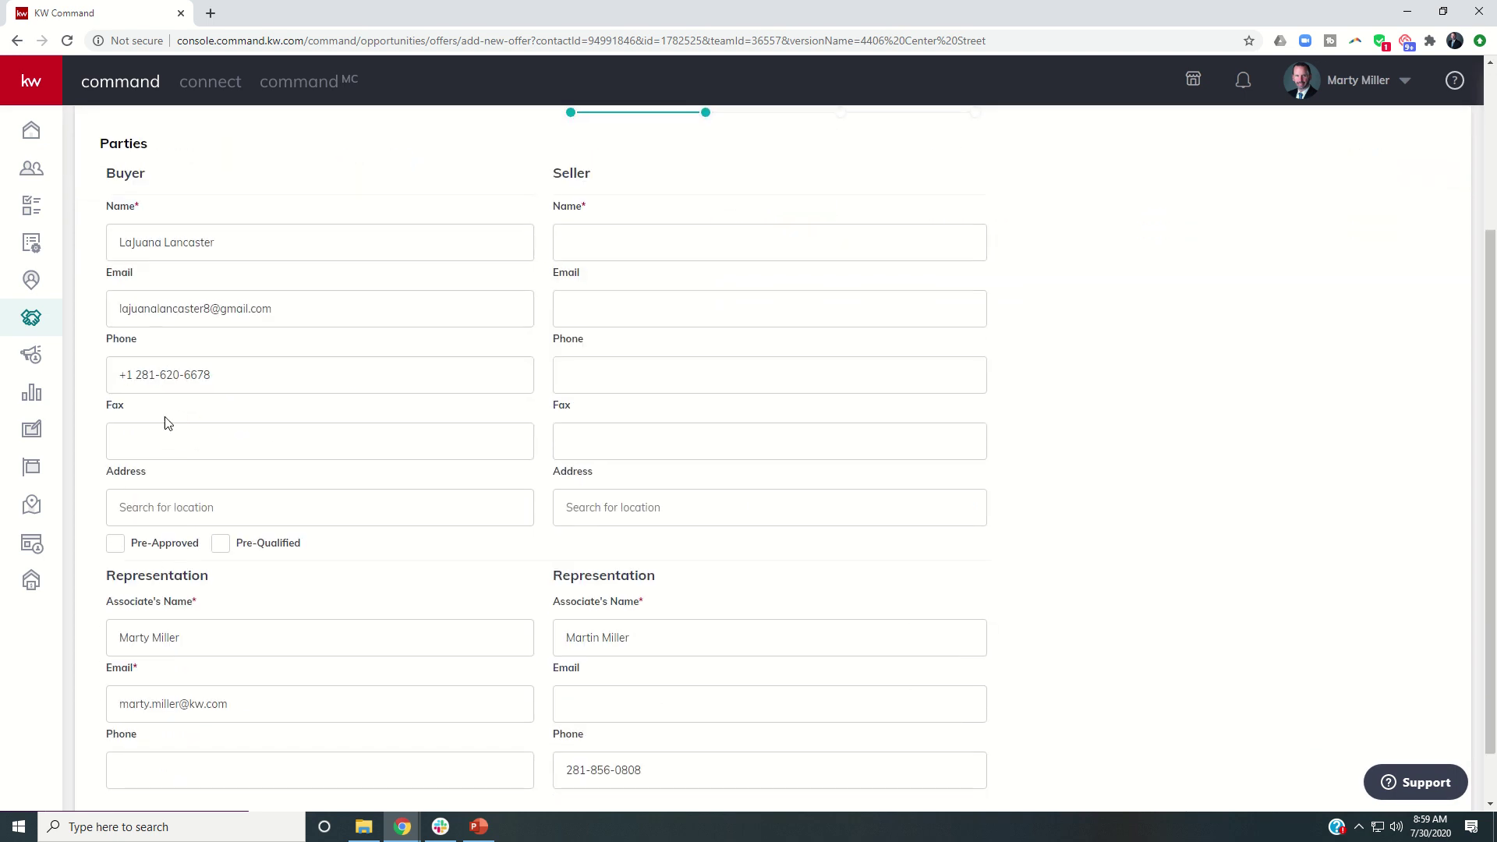
{"action": "scroll", "coordinate": [181, 456], "scroll_direction": "down", "scroll_amount": 1}
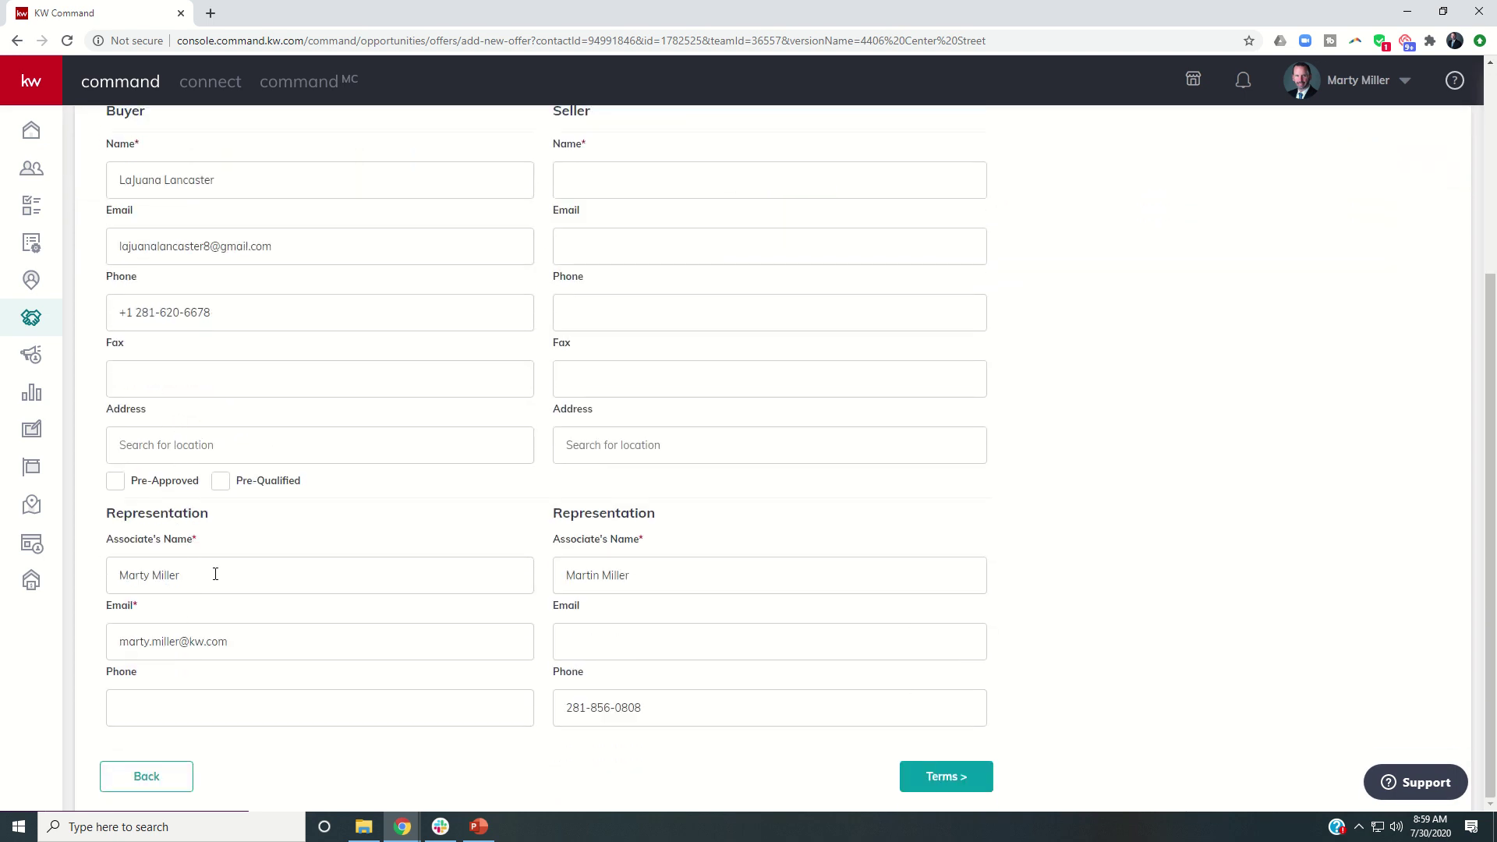
{"action": "scroll", "coordinate": [195, 611], "scroll_direction": "up", "scroll_amount": 2}
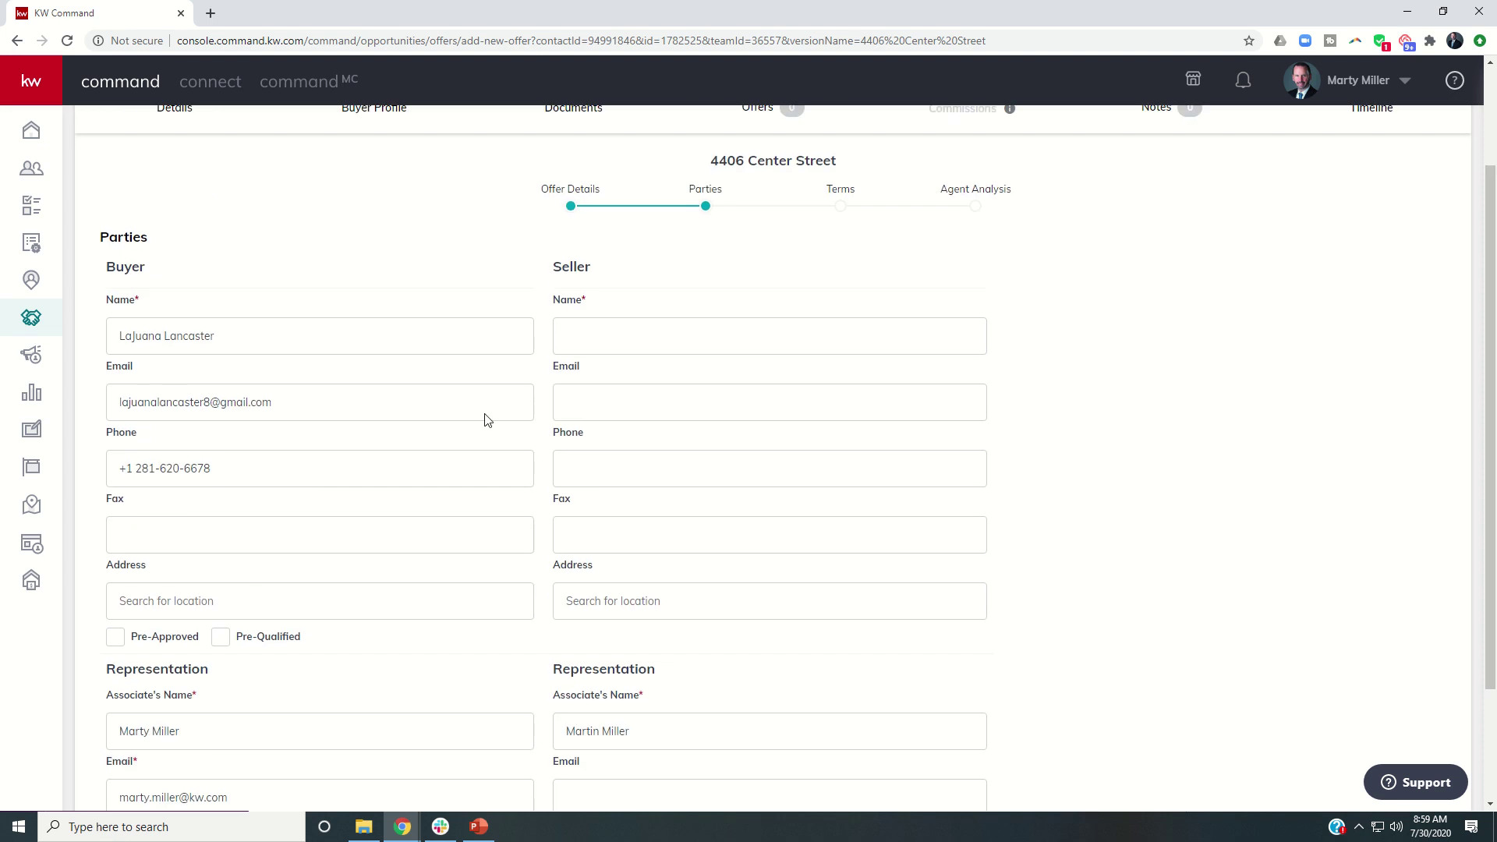
{"action": "left_click", "coordinate": [595, 335]}
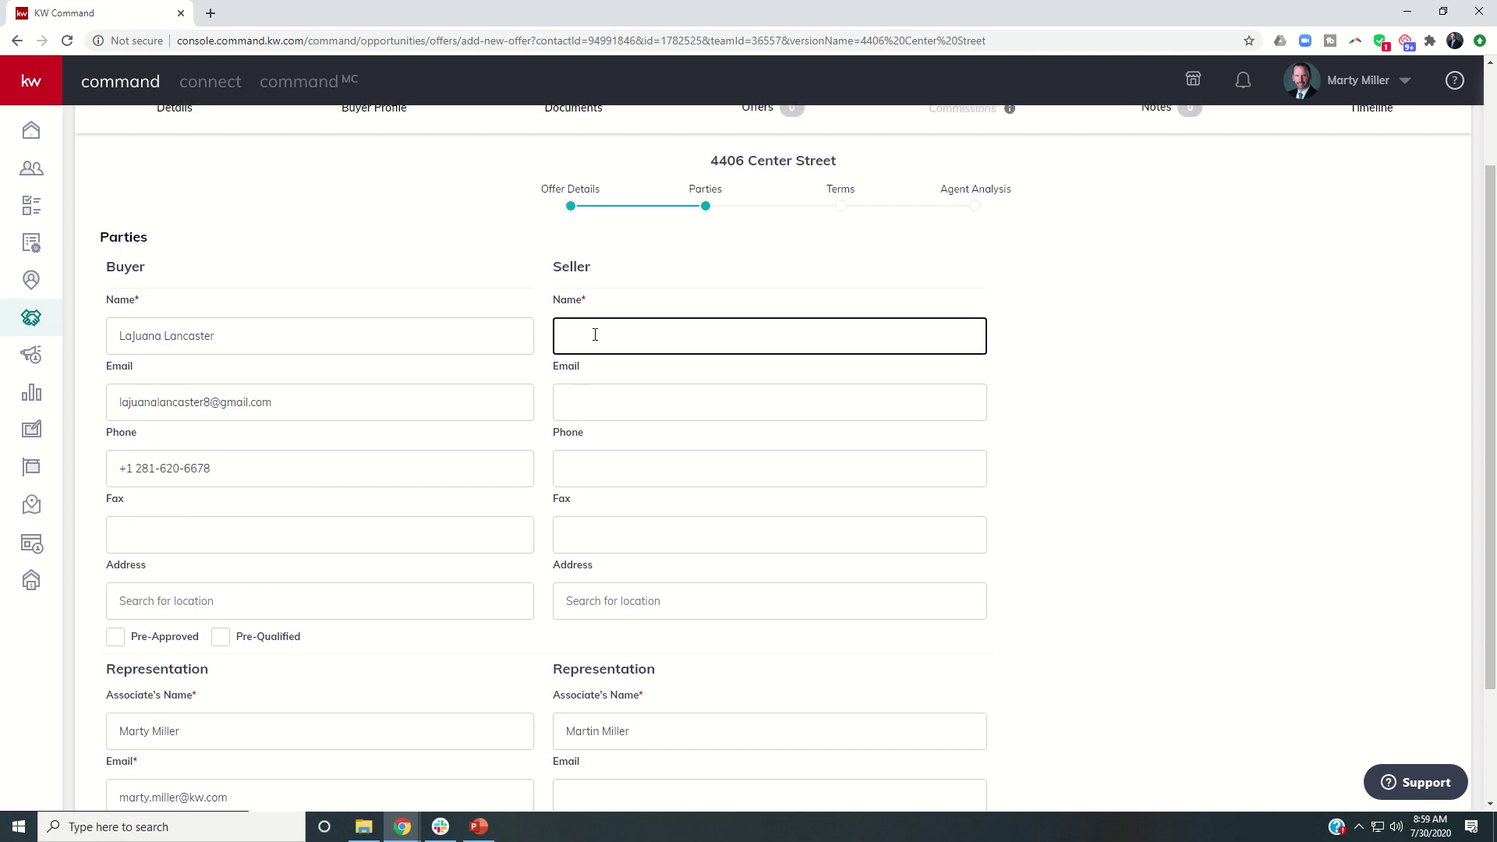
{"action": "scroll", "coordinate": [576, 424], "scroll_direction": "down", "scroll_amount": 1}
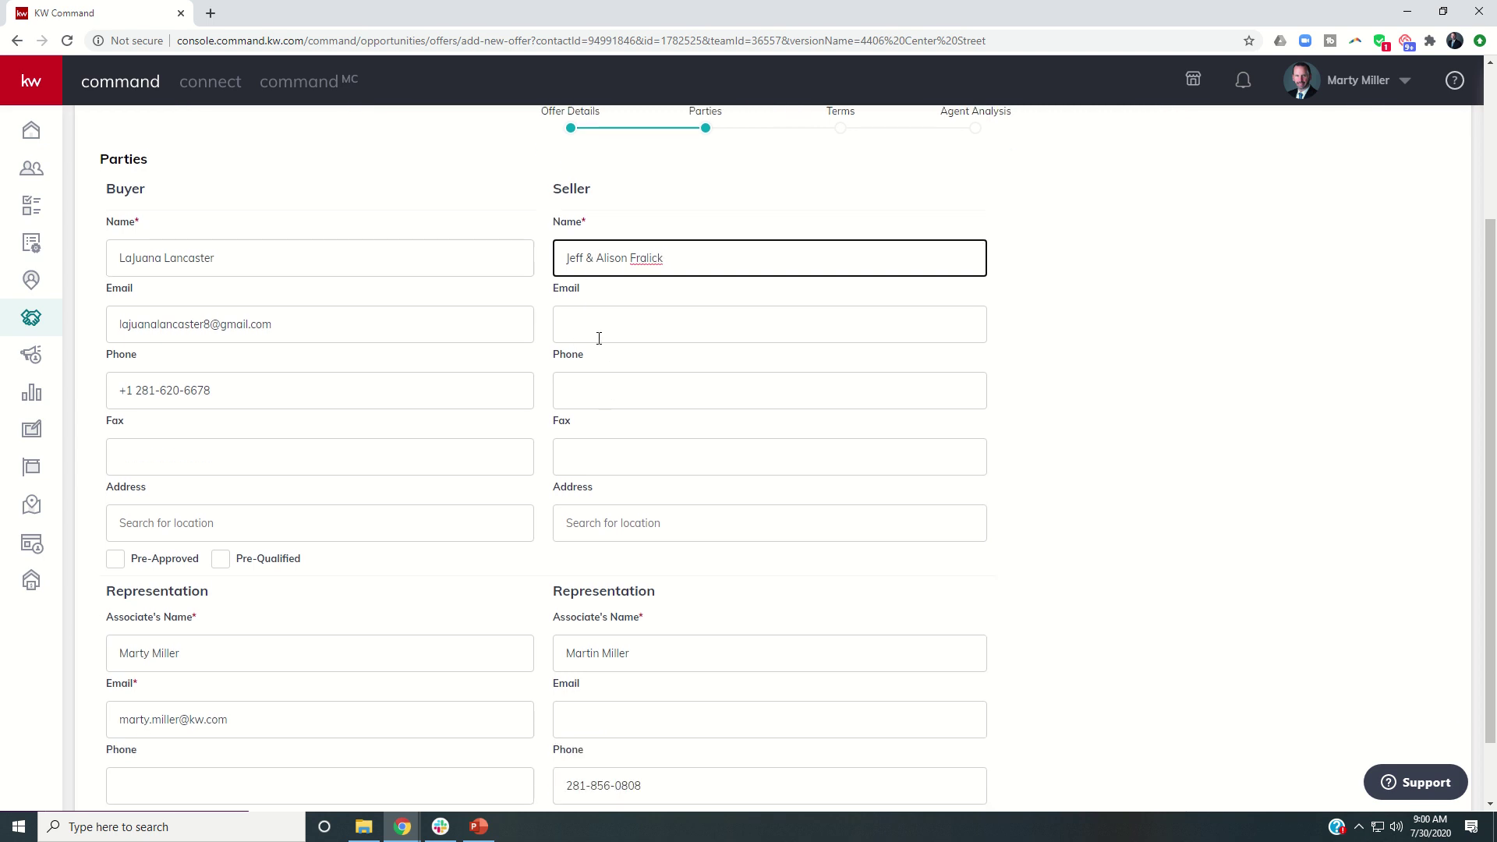
{"action": "scroll", "coordinate": [605, 489], "scroll_direction": "down", "scroll_amount": 1}
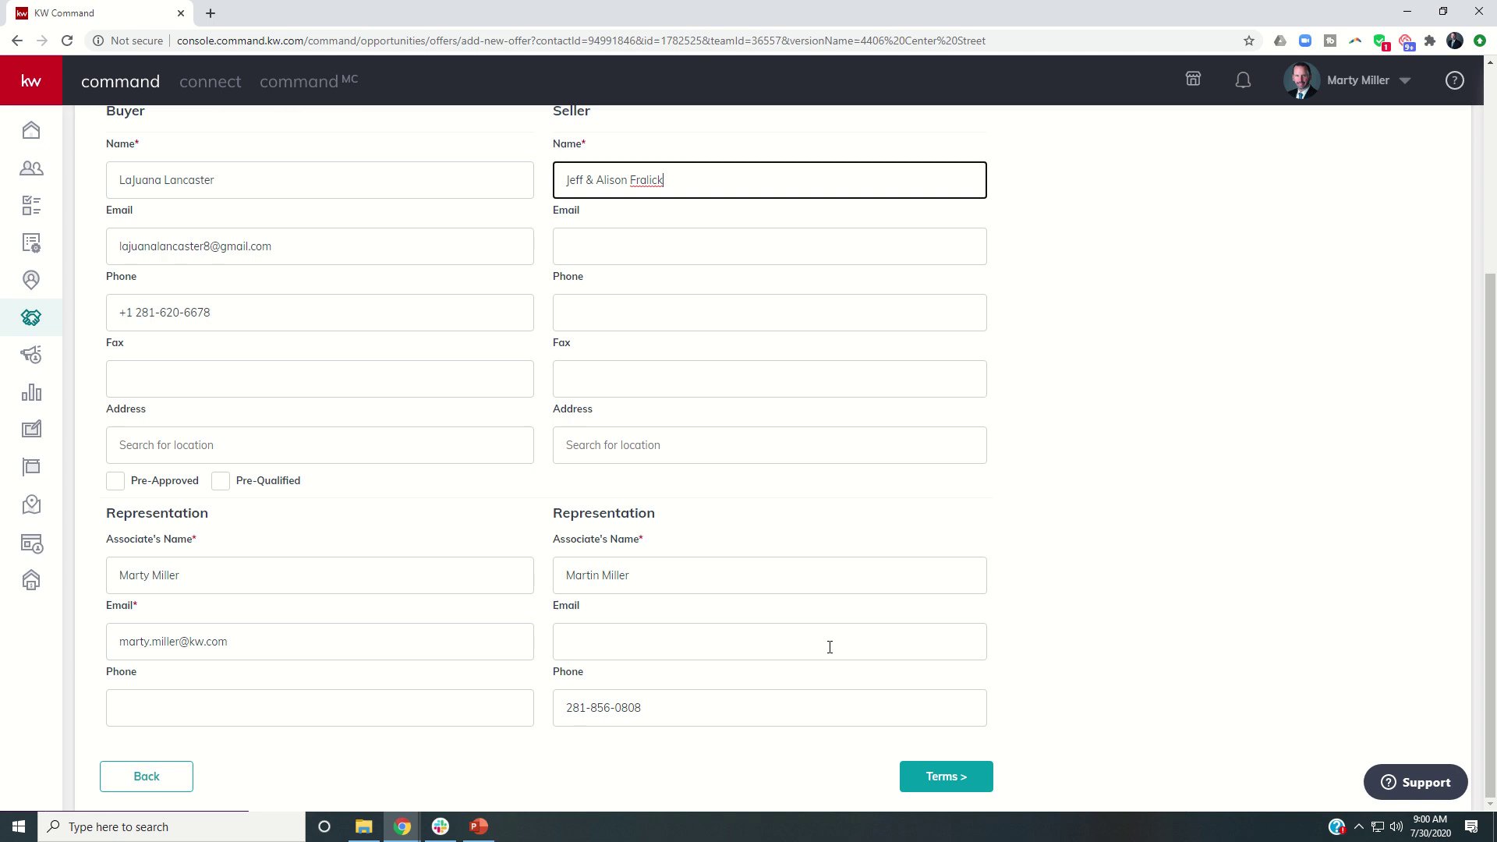
In the offer terms, enter $70,000 cash, $280,000 financing and 1% earnest money.
{"action": "left_click", "coordinate": [935, 781]}
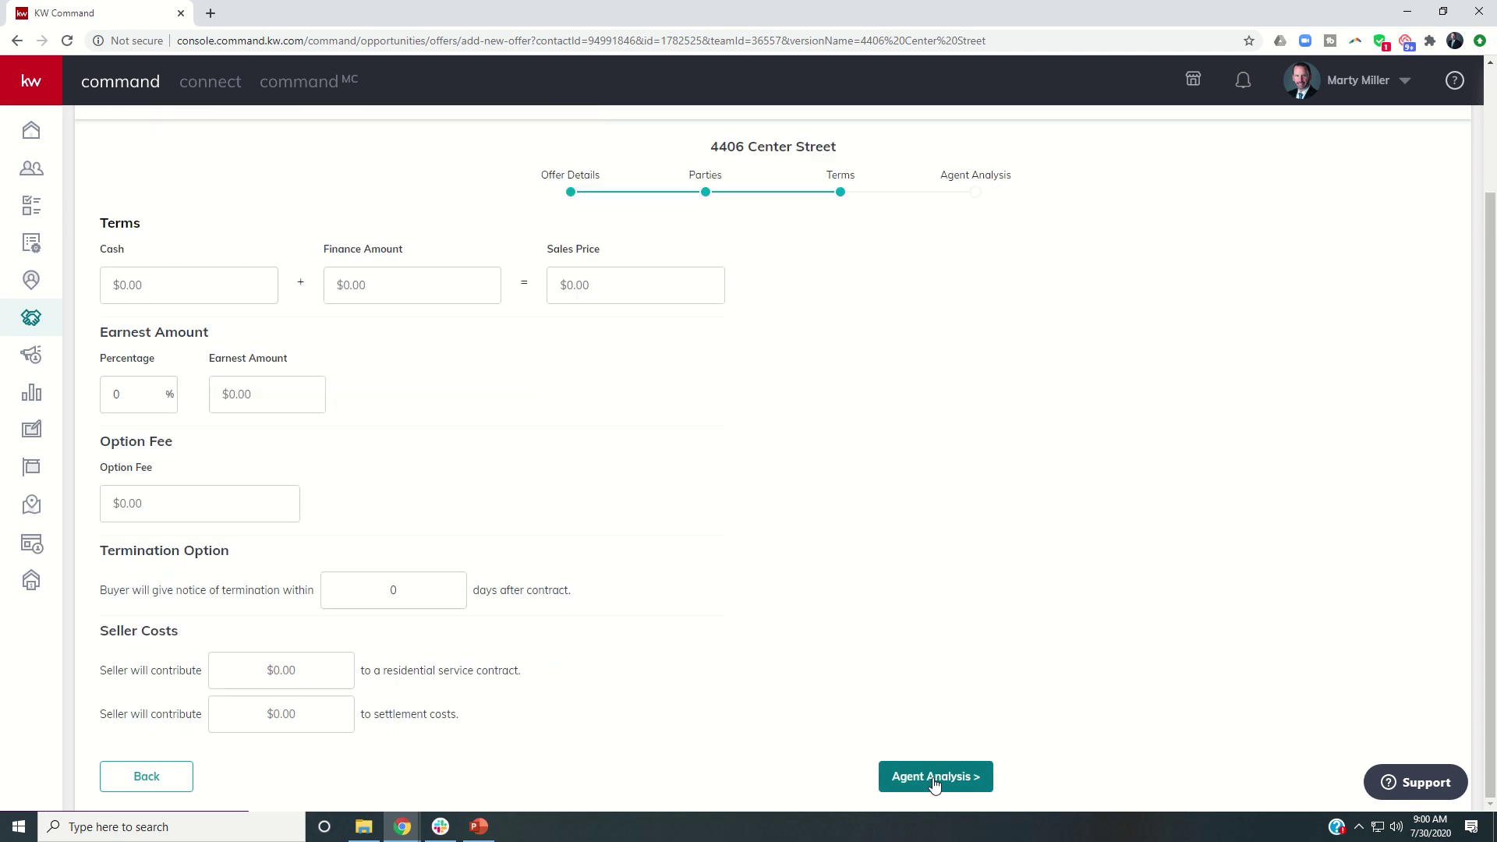
{"action": "left_click", "coordinate": [162, 285]}
{"action": "type", "text": "70,000"}
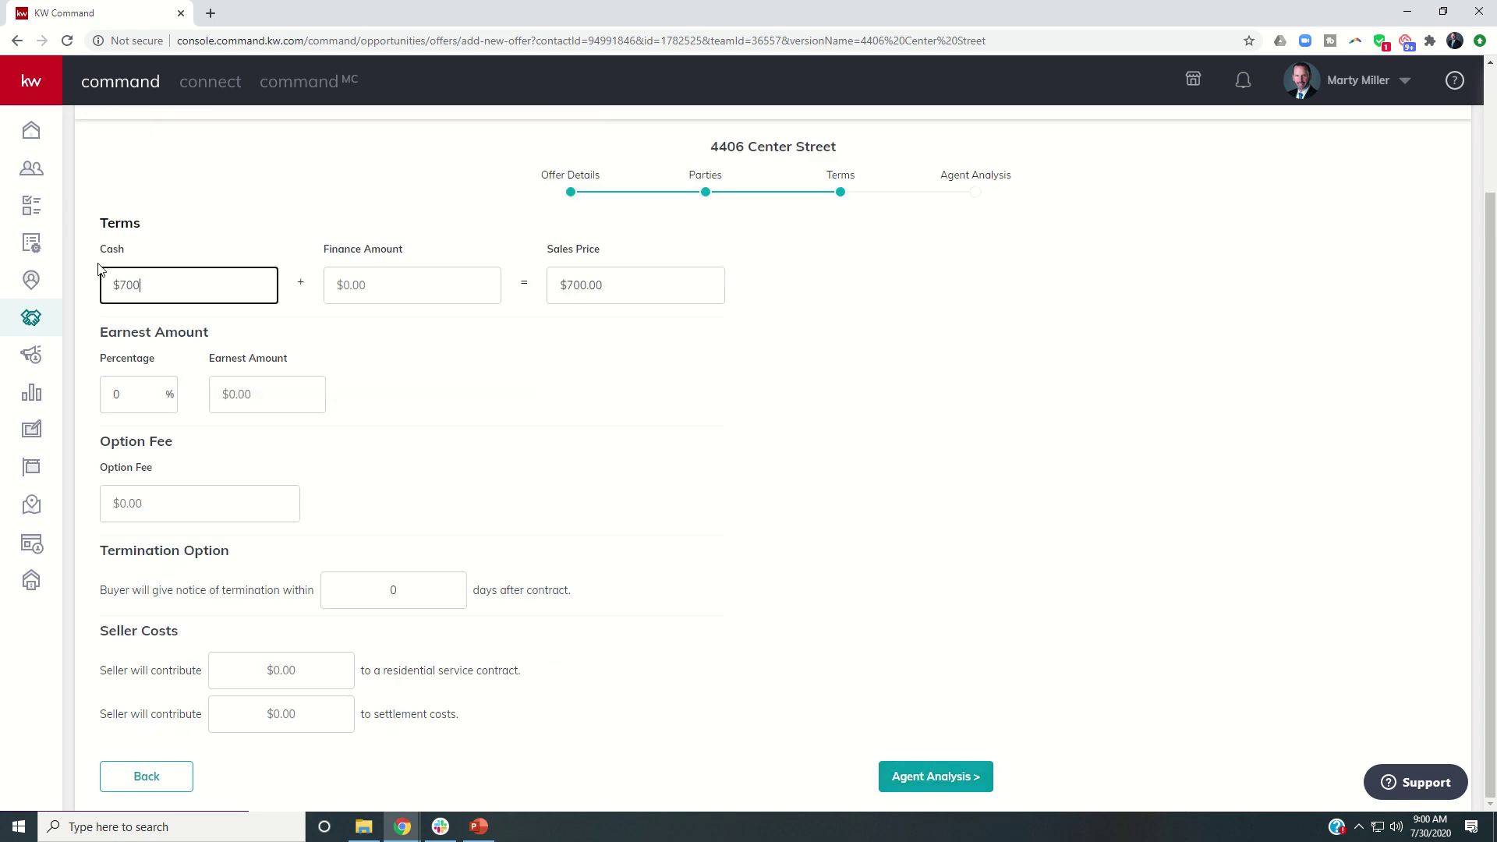
{"action": "left_click", "coordinate": [393, 280]}
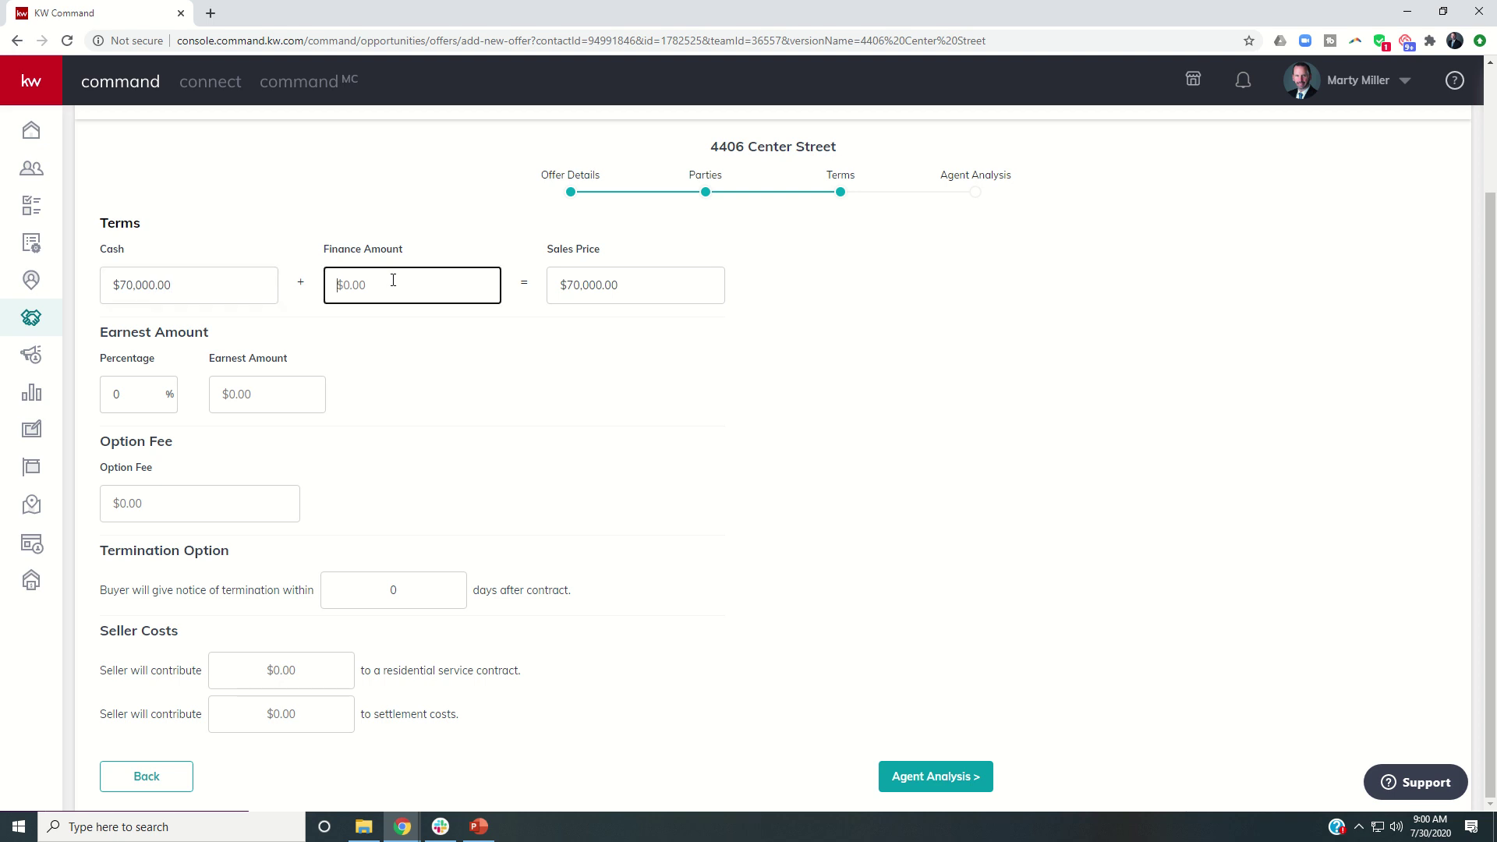
{"action": "type", "text": "280,000"}
{"action": "left_click", "coordinate": [119, 392]}
{"action": "type", "text": "1"}
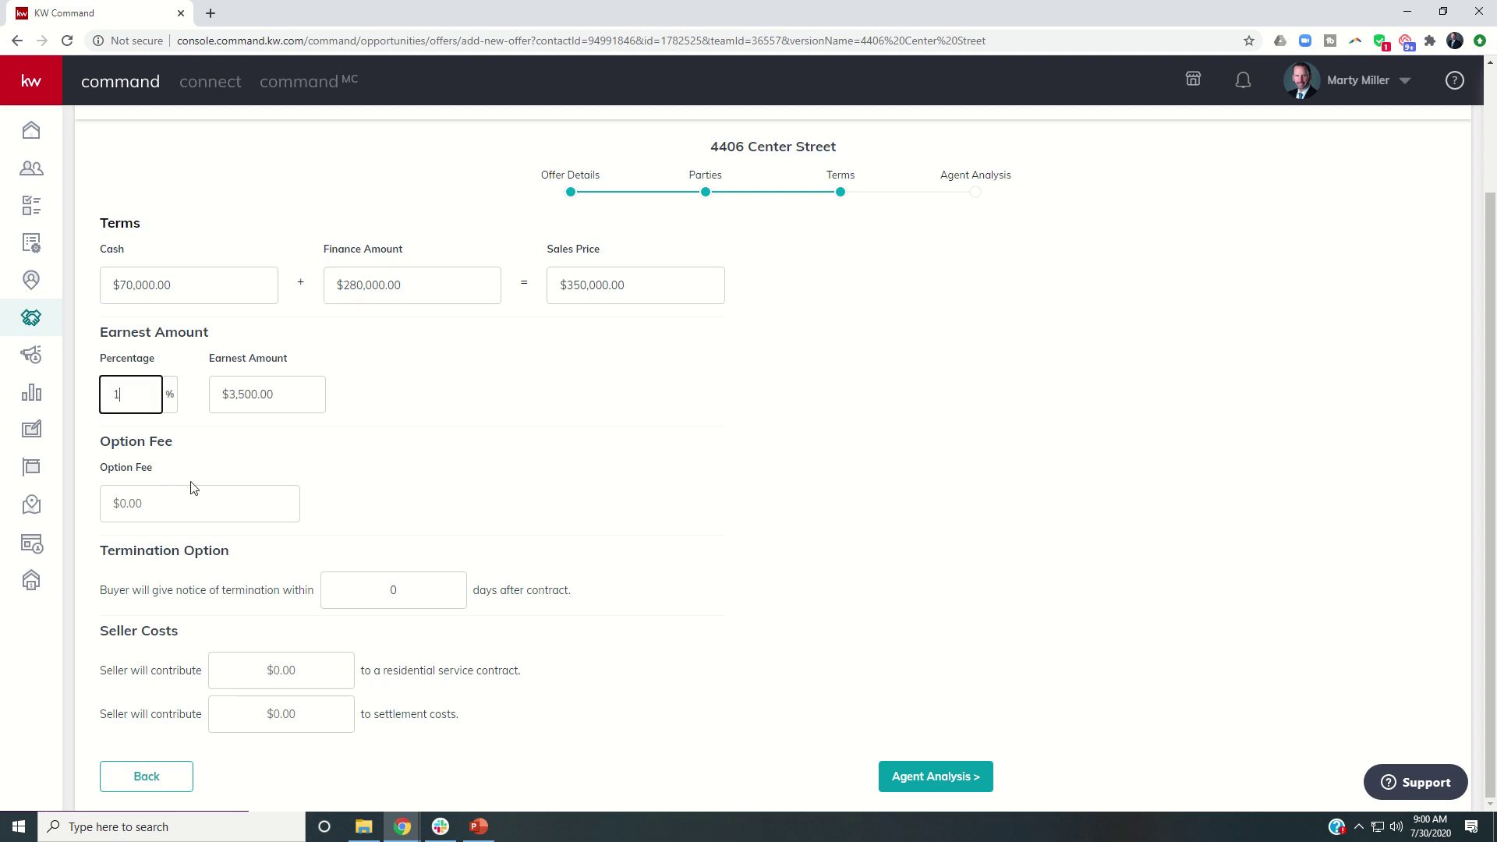
Set a $200 option fee, 10 termination days and $600 seller service contract contribution.
{"action": "left_click", "coordinate": [191, 505]}
{"action": "type", "text": "200"}
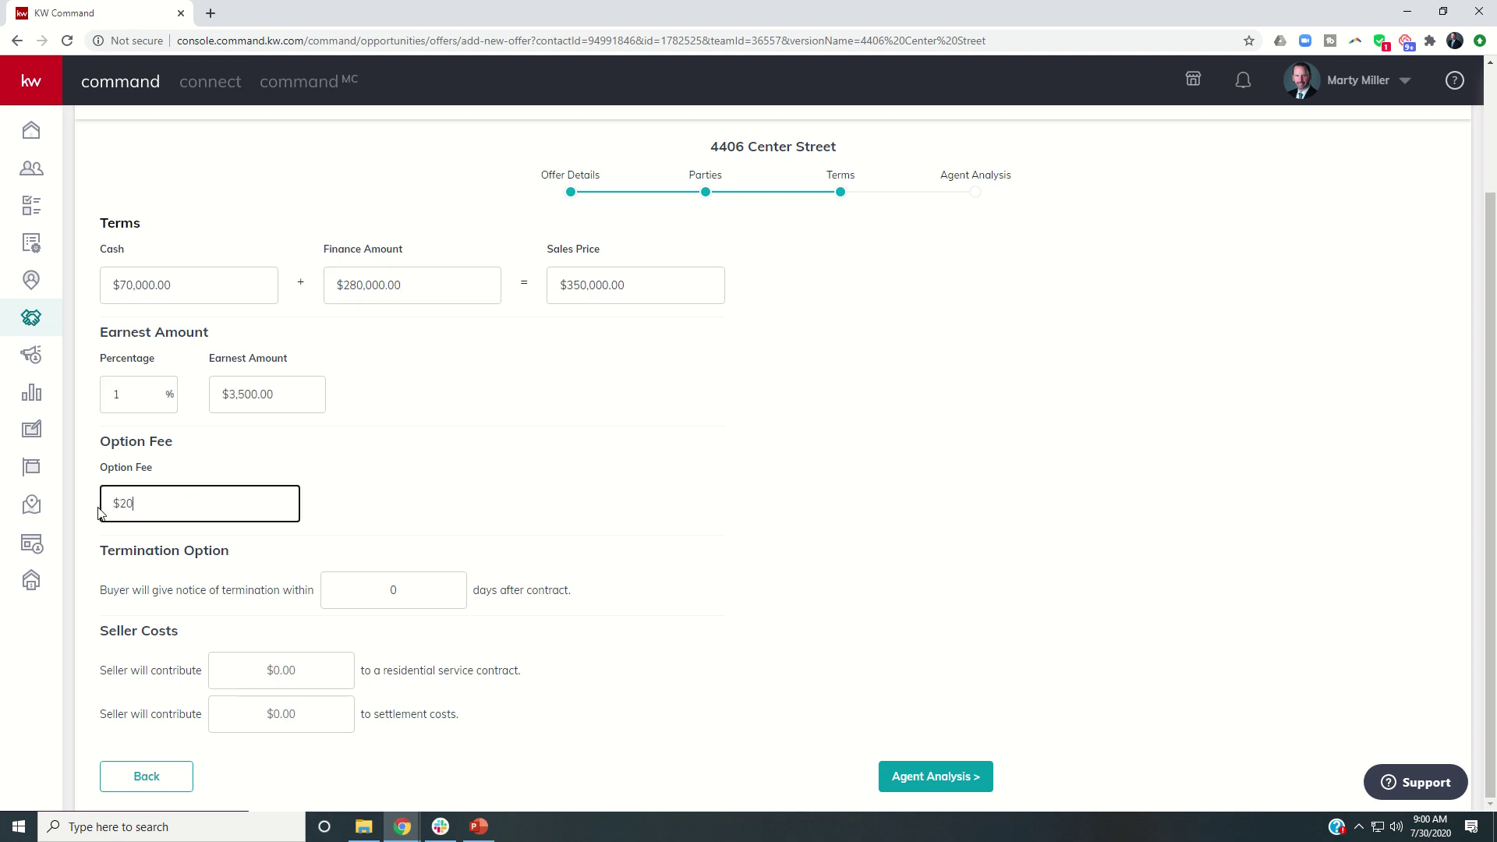
{"action": "left_click", "coordinate": [414, 591]}
{"action": "key", "text": "BackSpace"}
{"action": "type", "text": "10"}
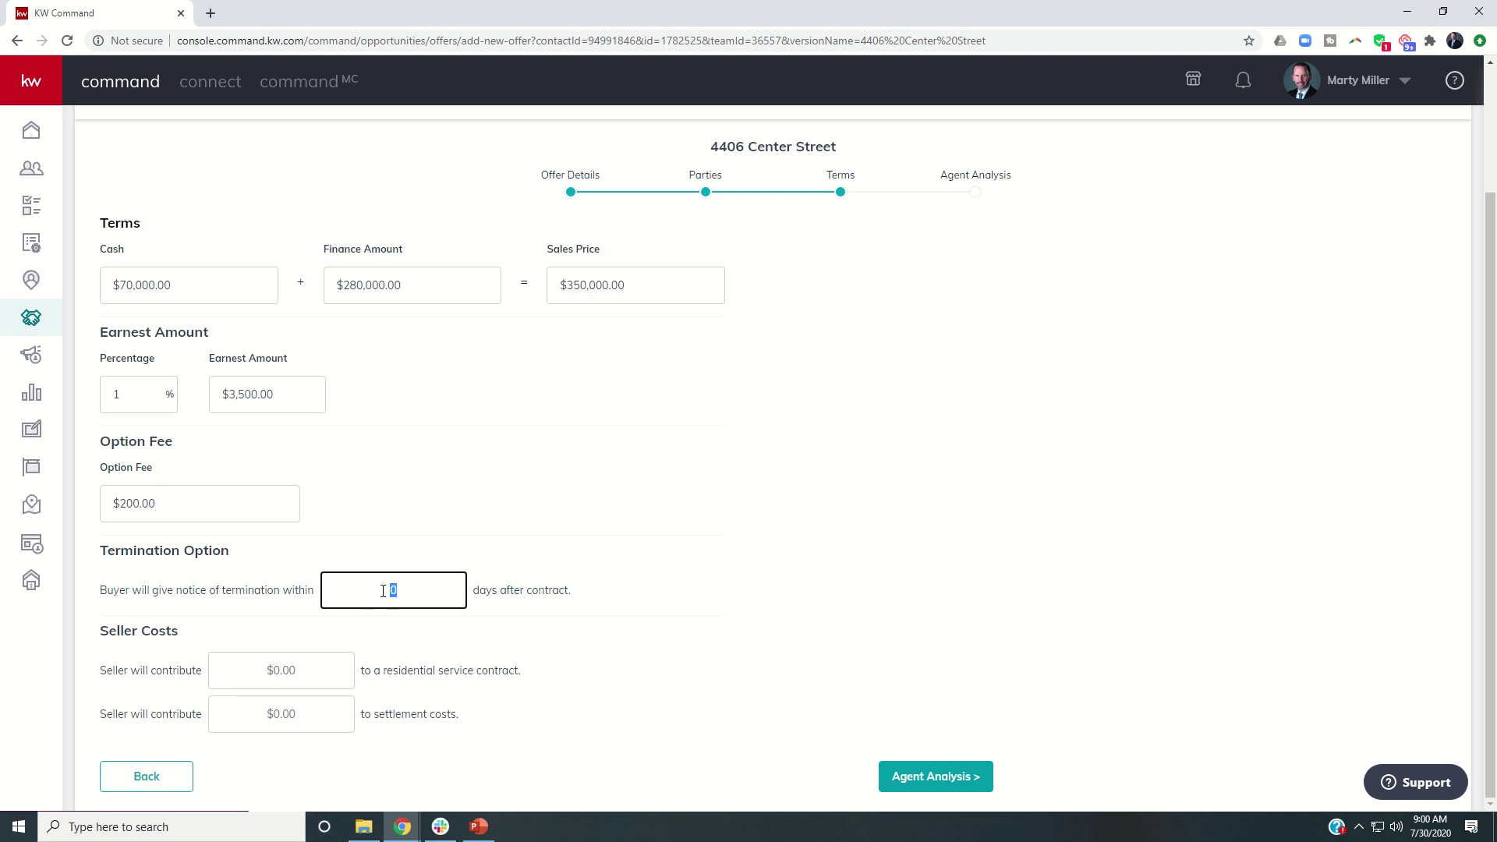
{"action": "left_click", "coordinate": [297, 677]}
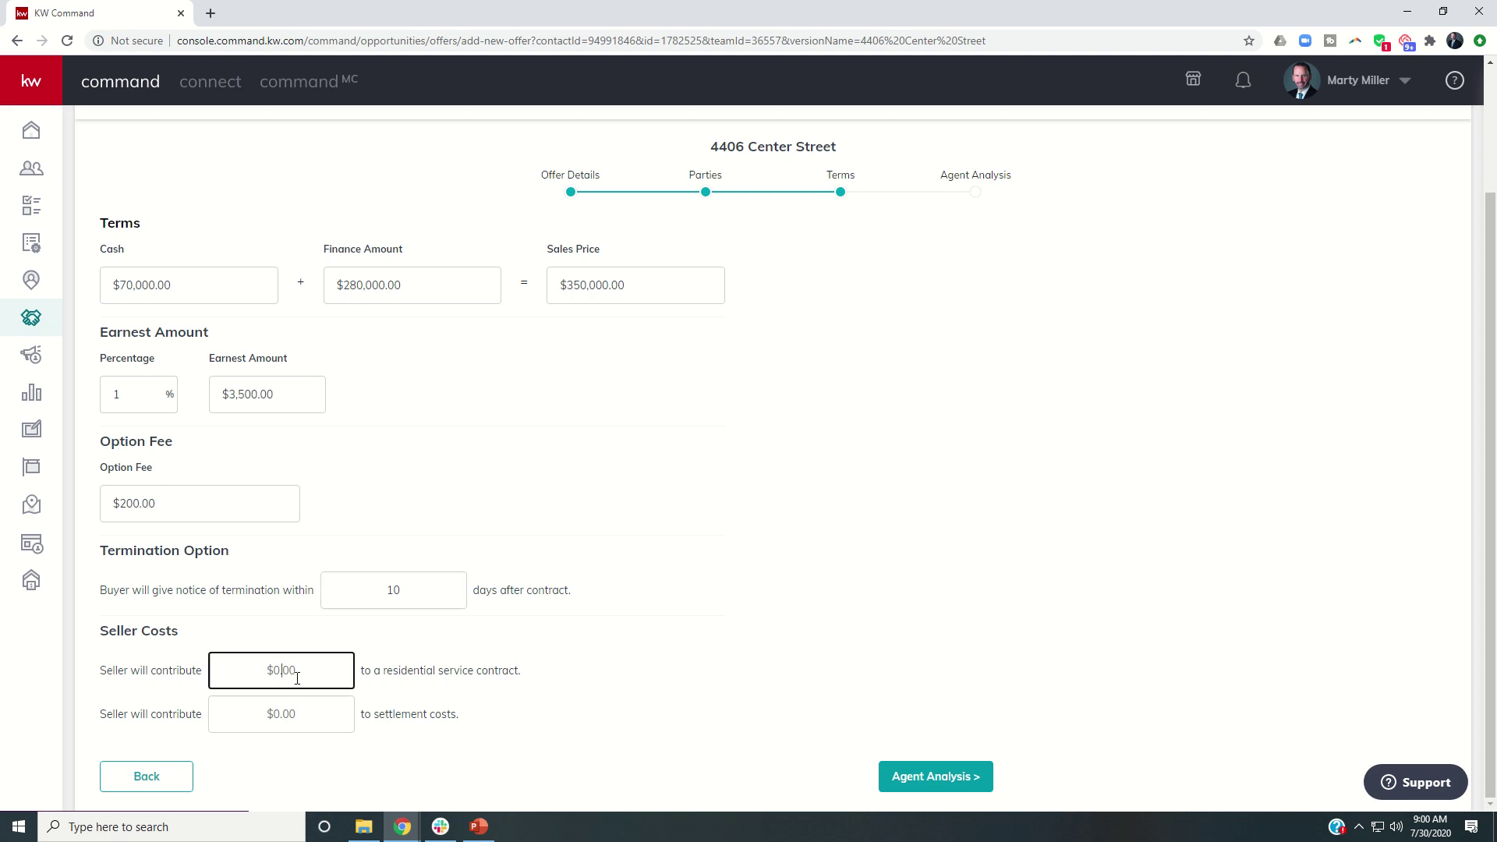
{"action": "type", "text": "600"}
{"action": "left_click", "coordinate": [300, 707]}
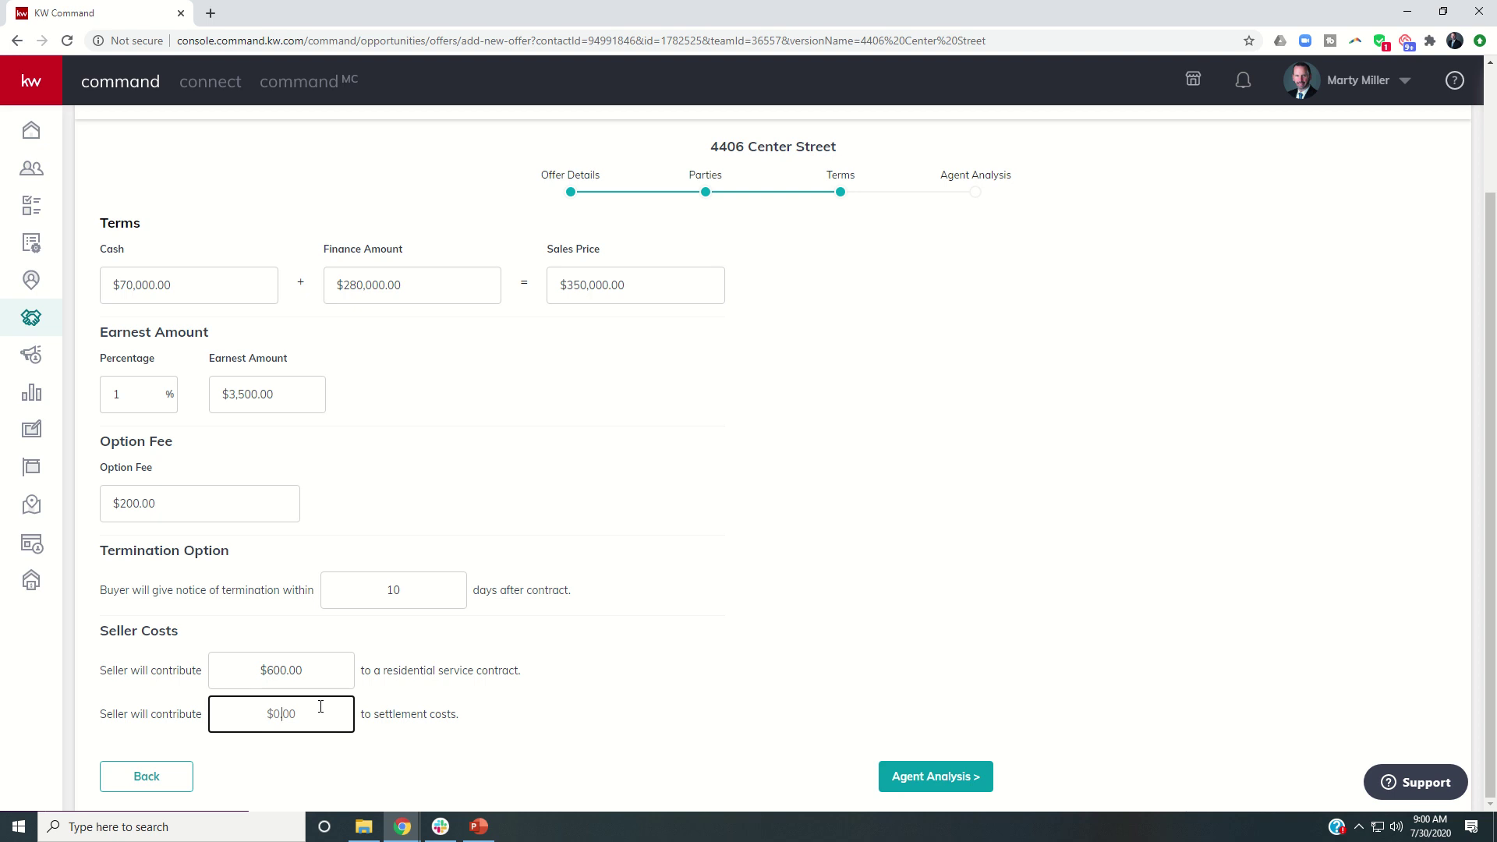
{"action": "left_click", "coordinate": [932, 780]}
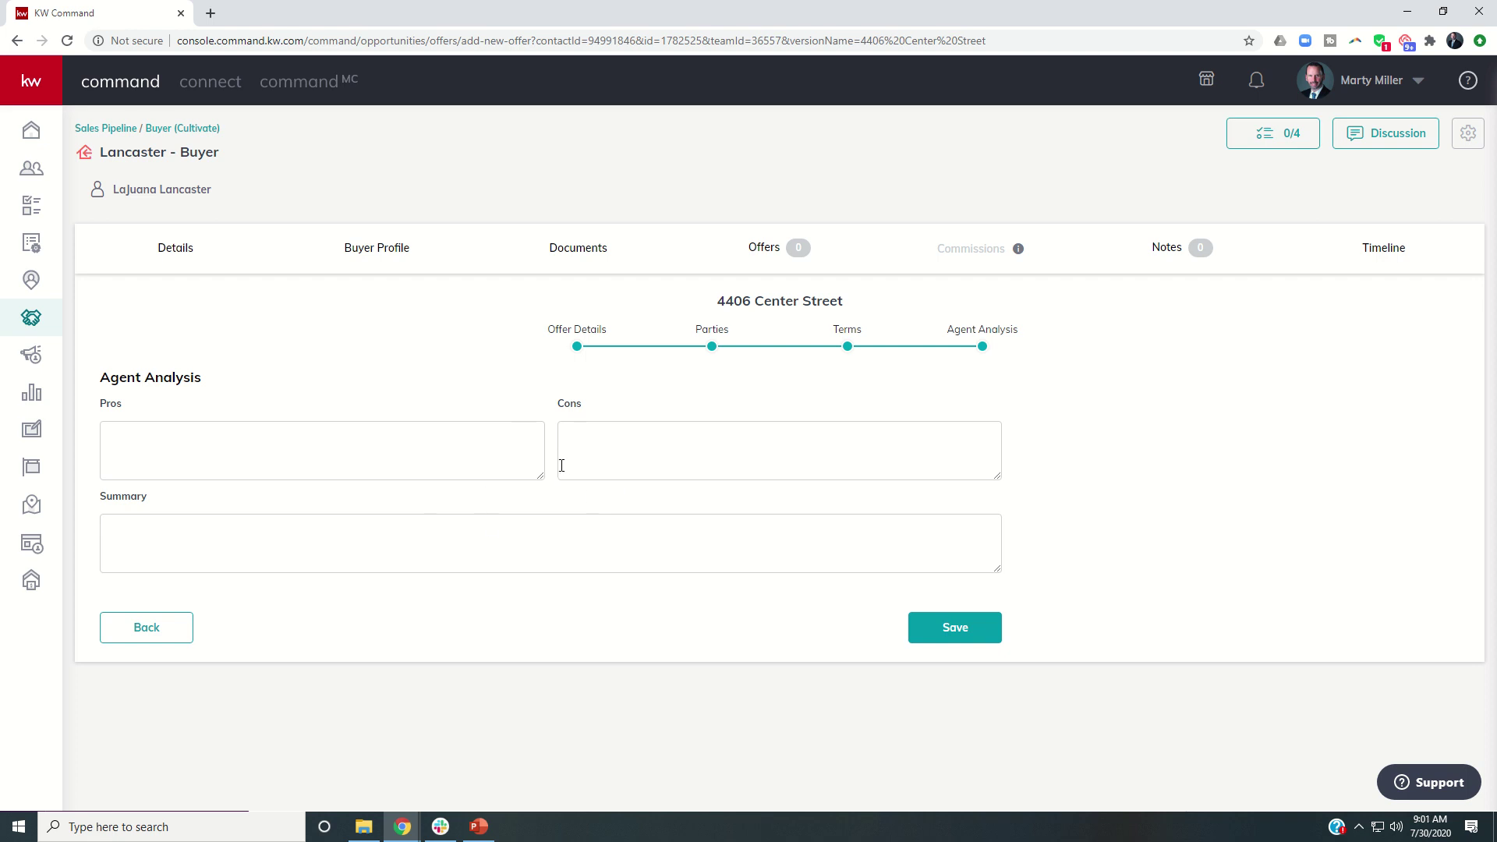
Save the new offer from the Agent Analysis step.
{"action": "left_click", "coordinate": [950, 636]}
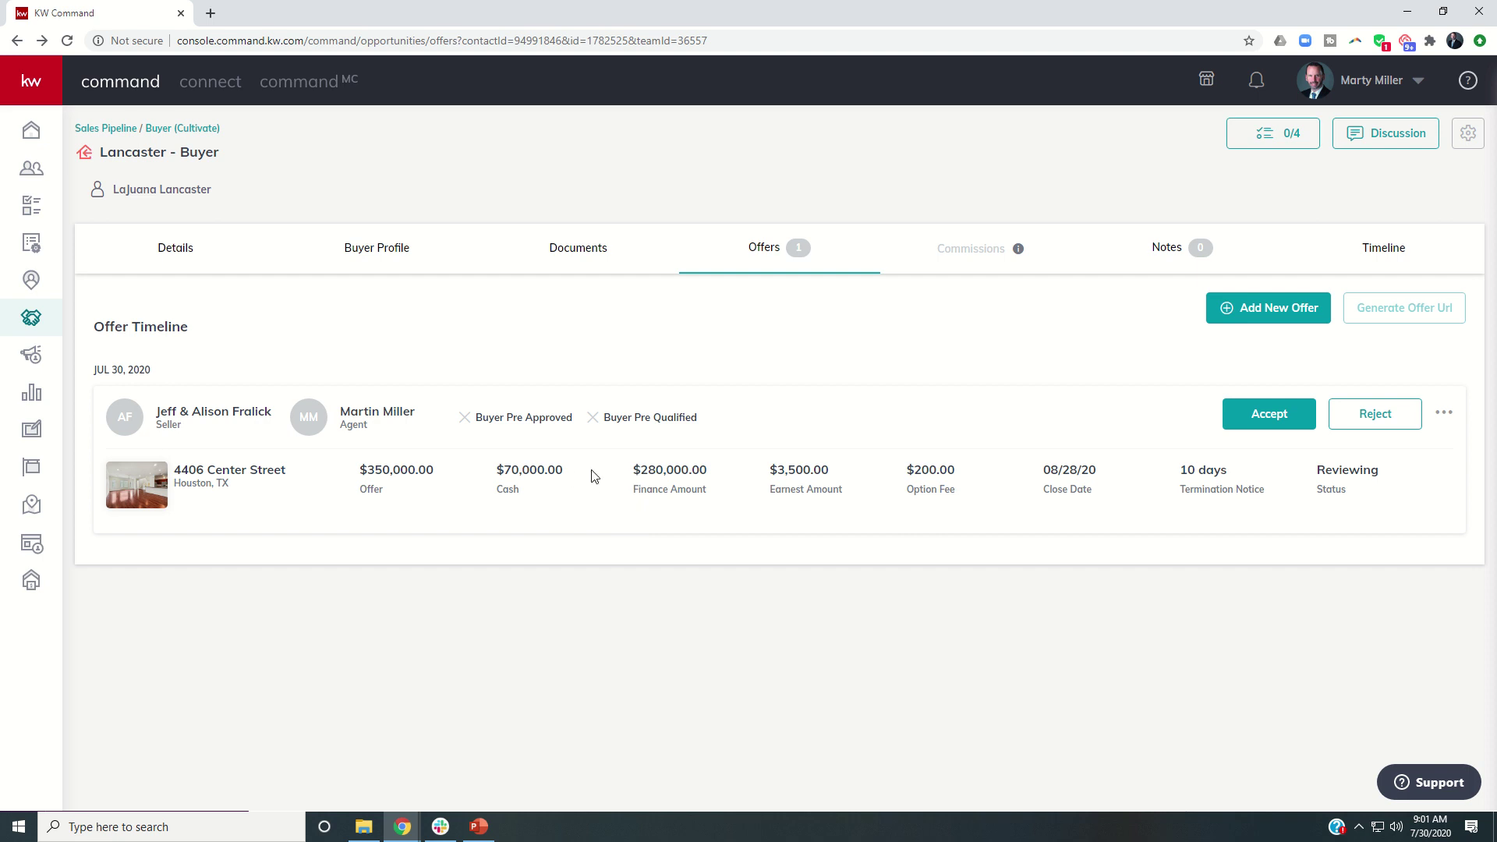
{"action": "left_click", "coordinate": [1444, 414]}
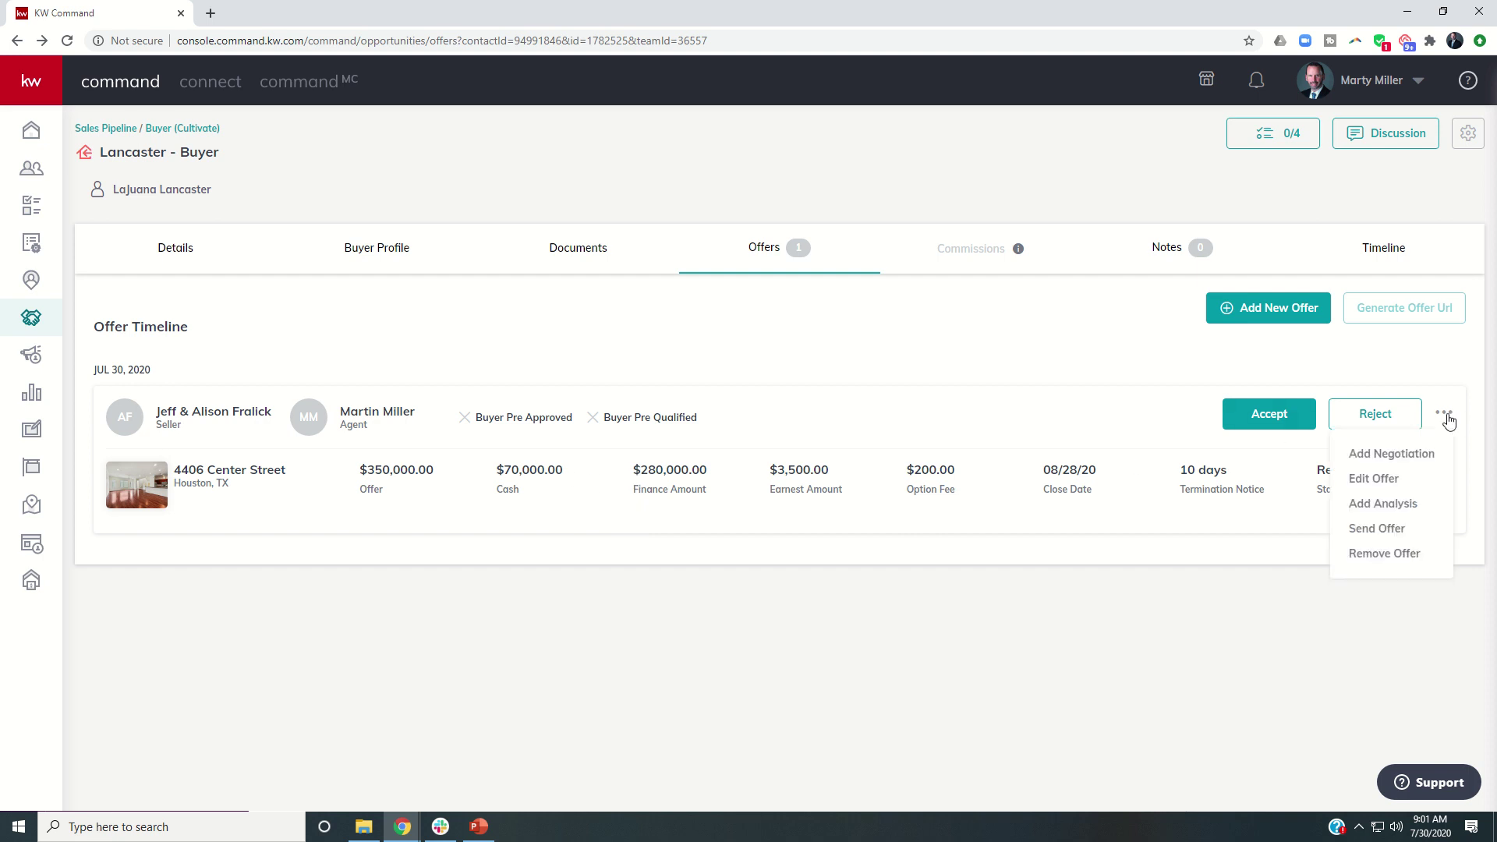
{"action": "left_click", "coordinate": [1373, 479]}
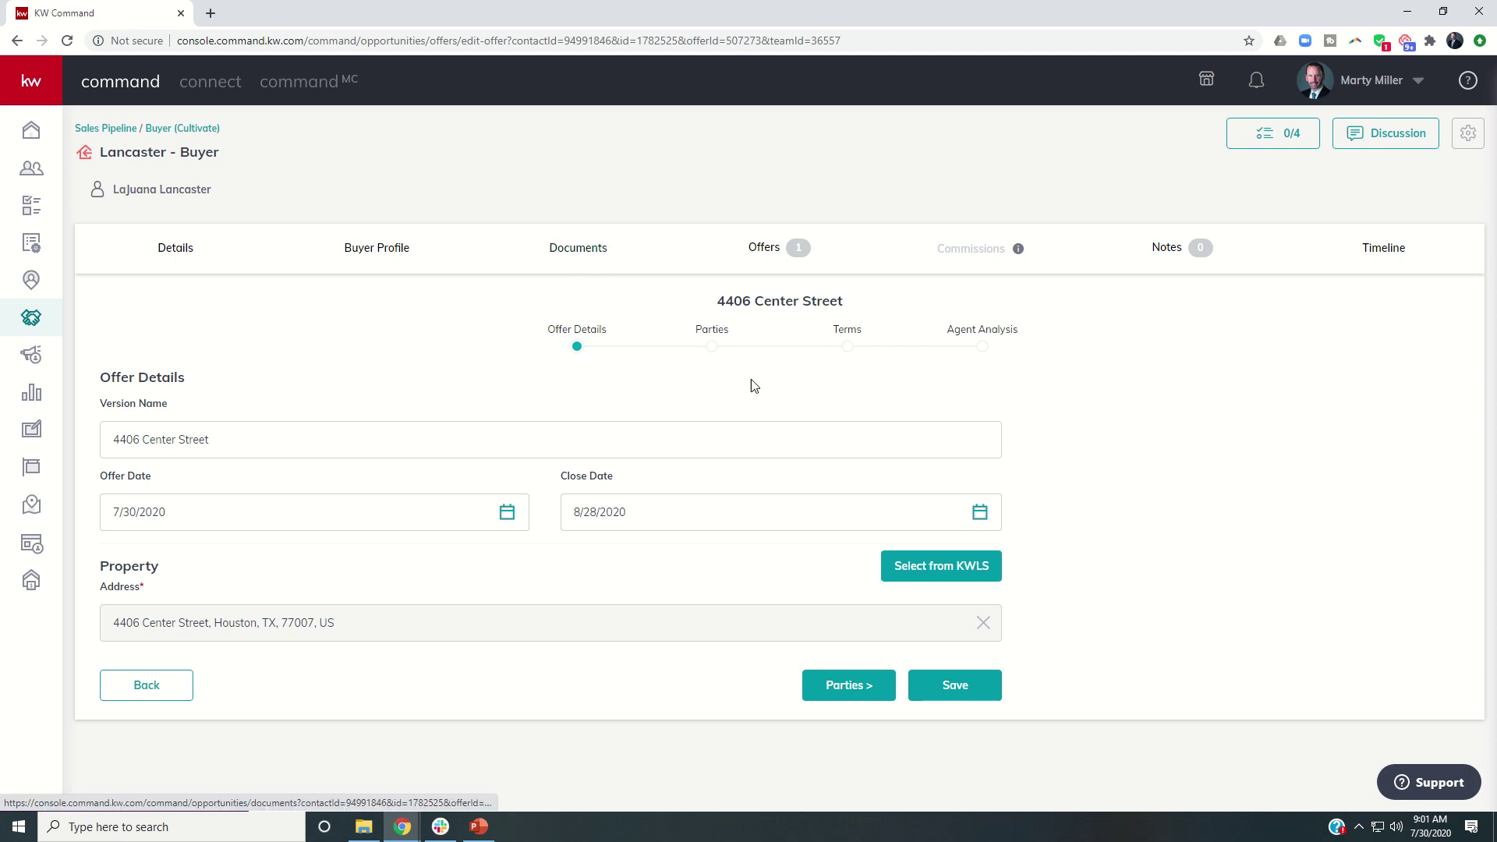
{"action": "left_click", "coordinate": [857, 688]}
{"action": "scroll", "coordinate": [733, 622], "scroll_direction": "down", "scroll_amount": 5}
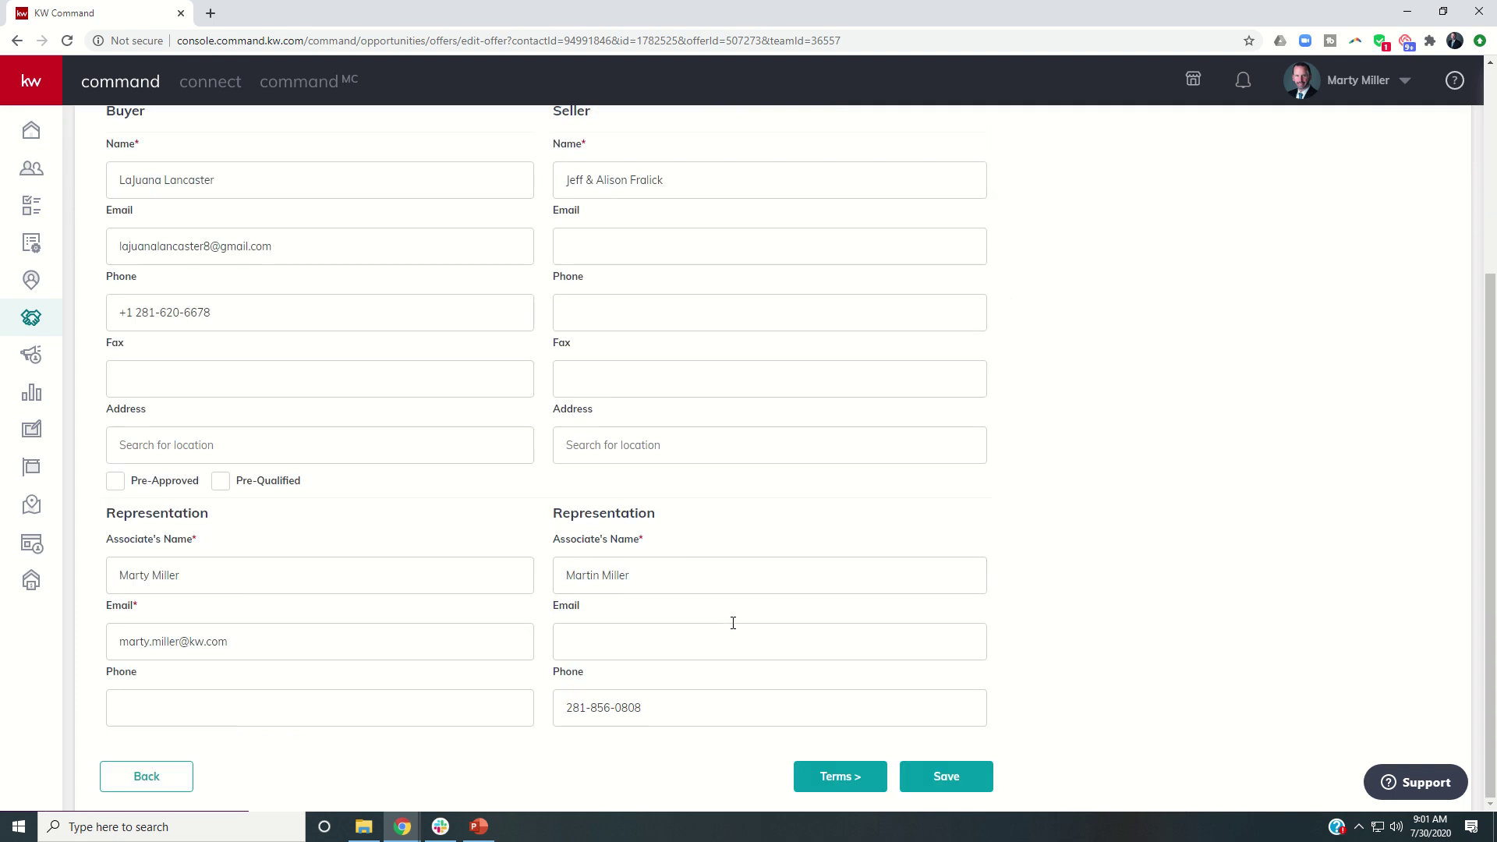
{"action": "left_click", "coordinate": [836, 775]}
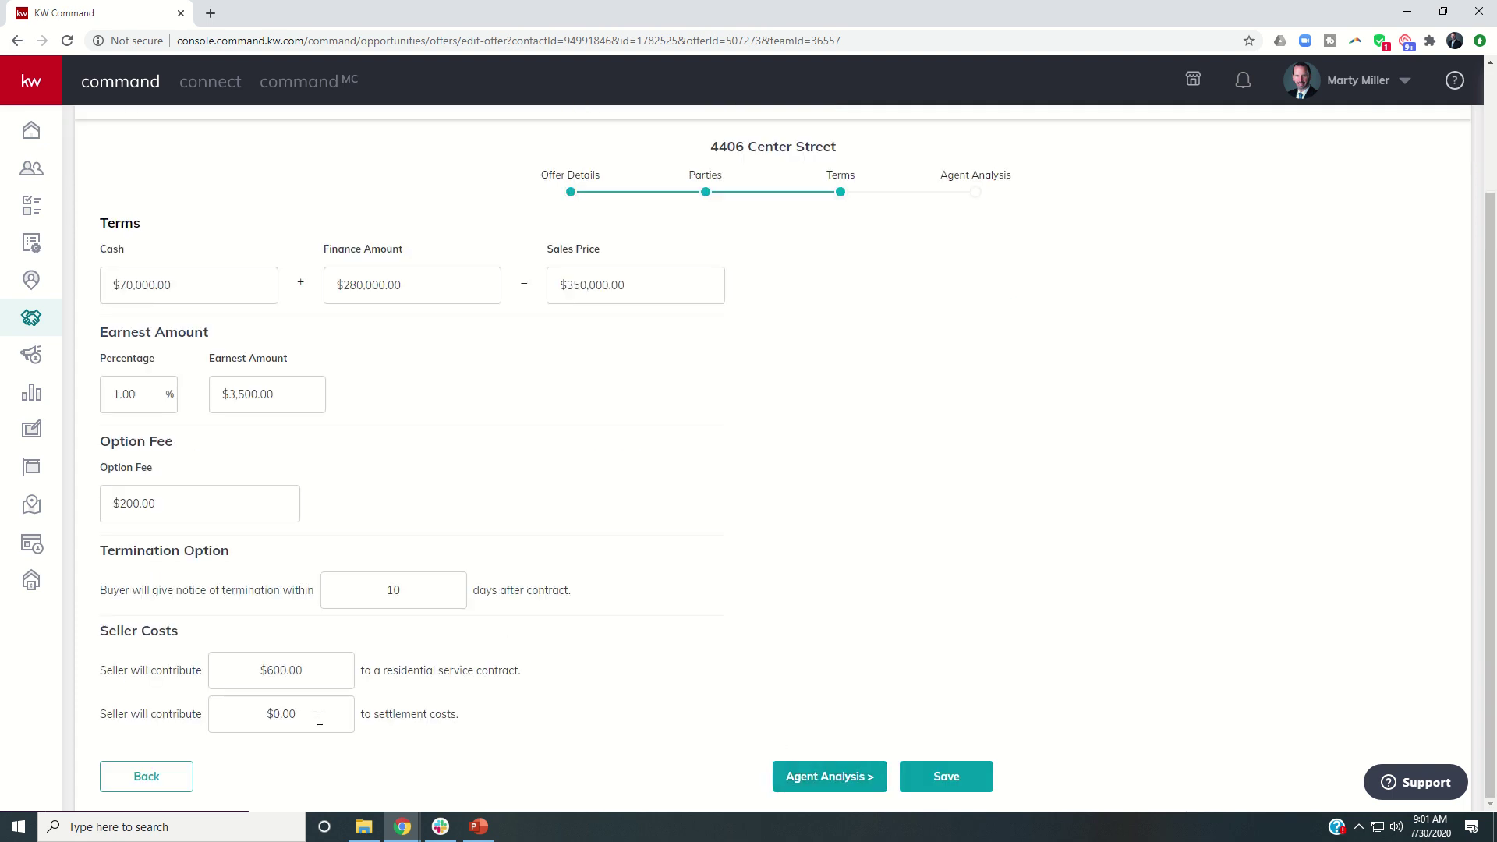
{"action": "left_click", "coordinate": [254, 711]}
{"action": "type", "text": "2500"}
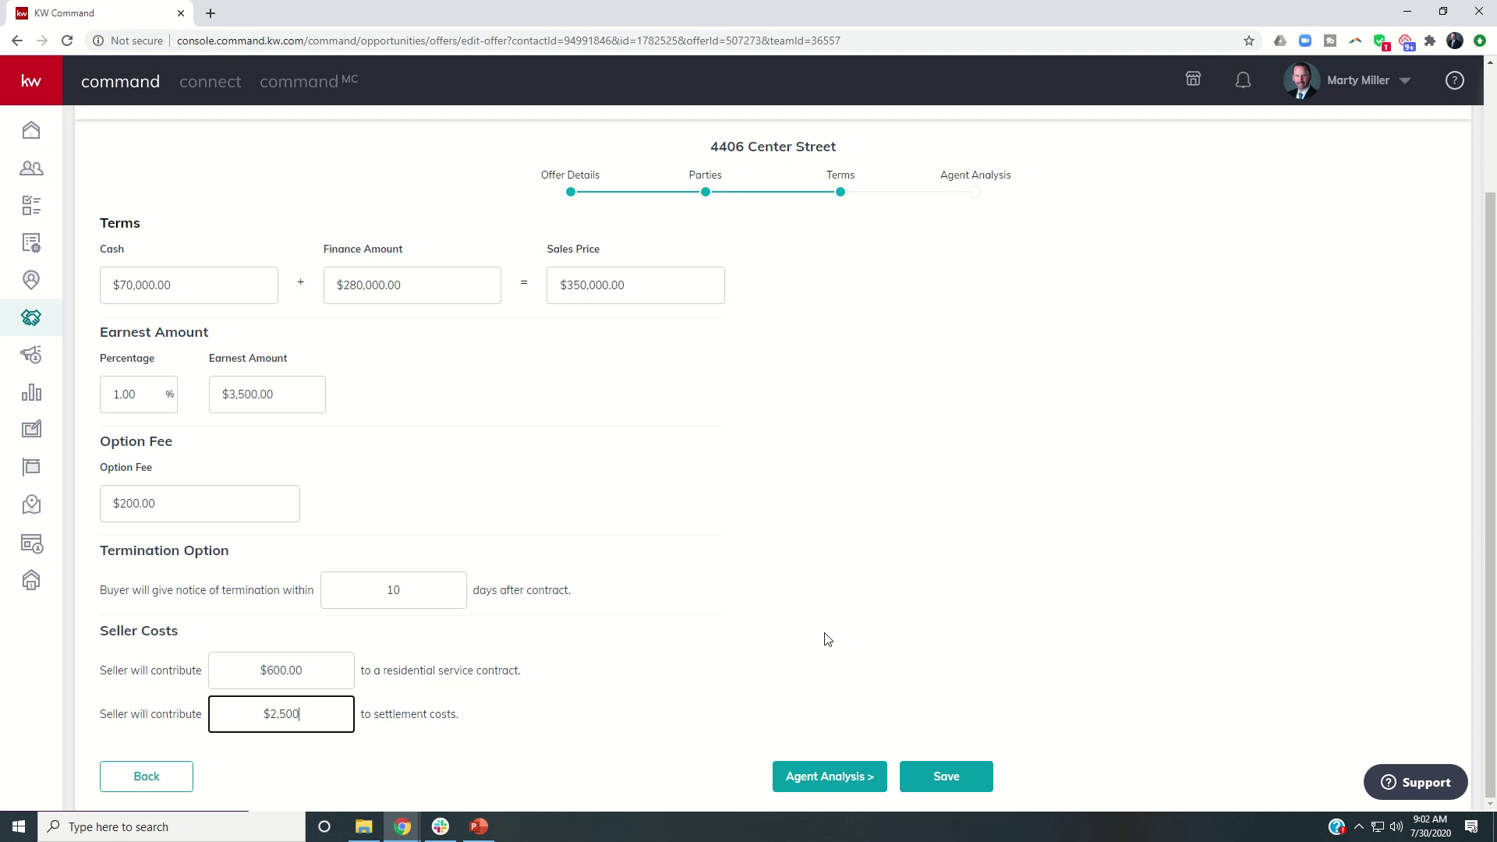
Save the edited offer and mark it Accepted.
{"action": "left_click", "coordinate": [940, 789]}
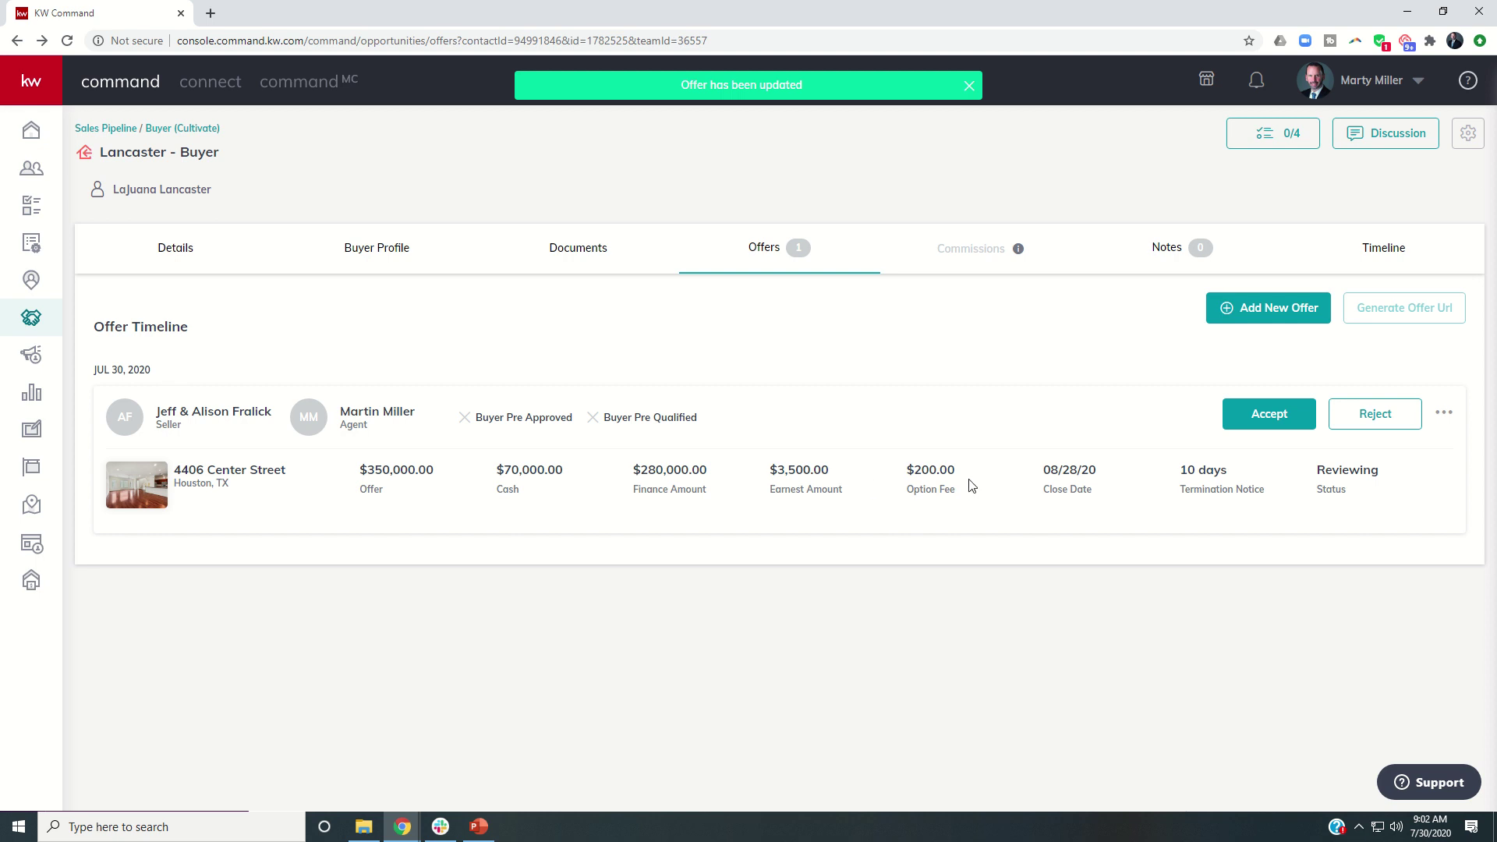
{"action": "left_click", "coordinate": [1265, 420]}
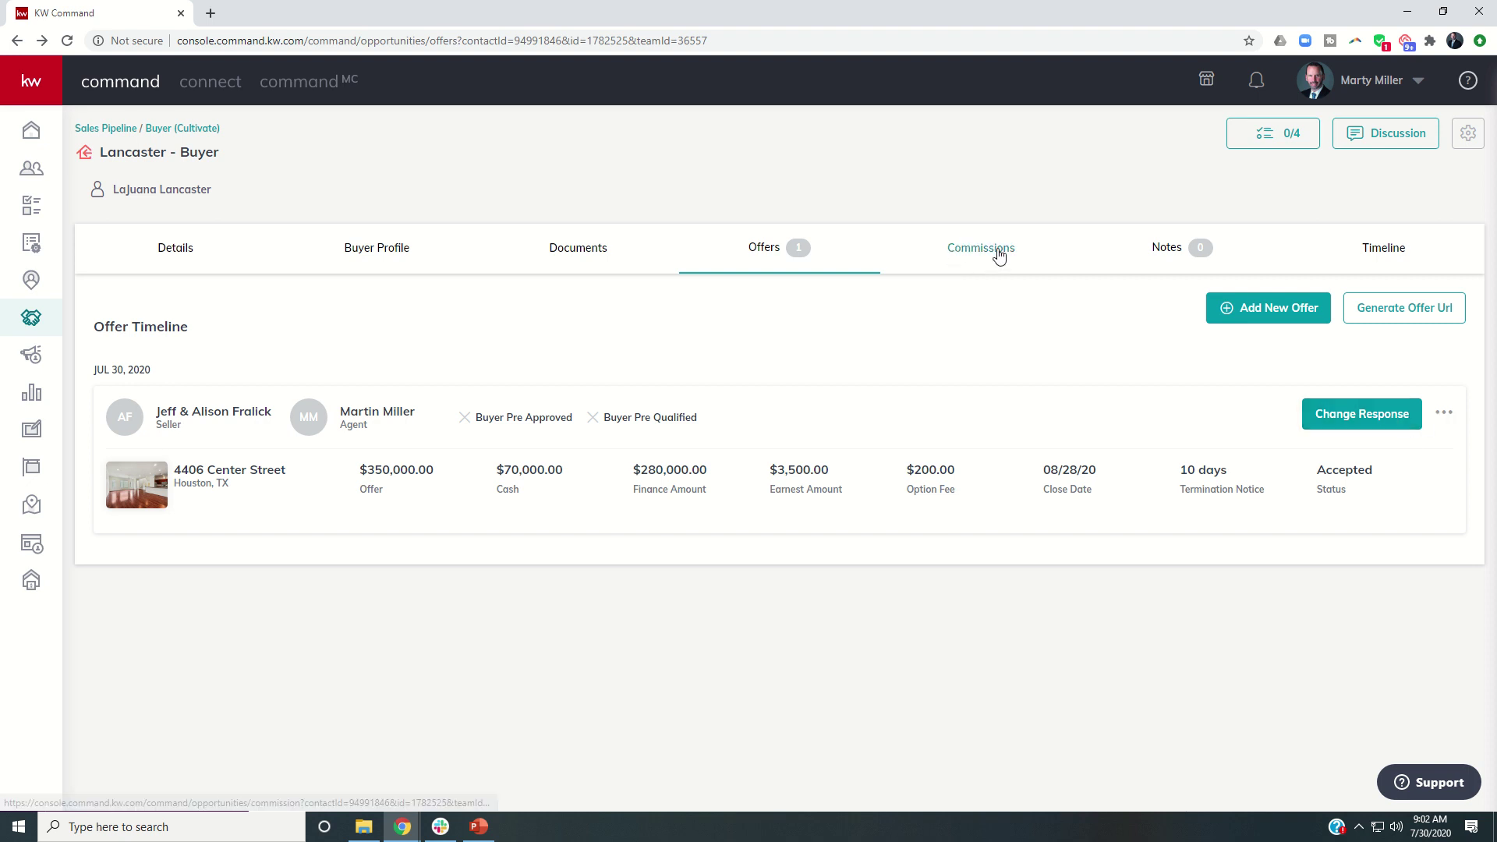
{"action": "left_click", "coordinate": [1341, 415]}
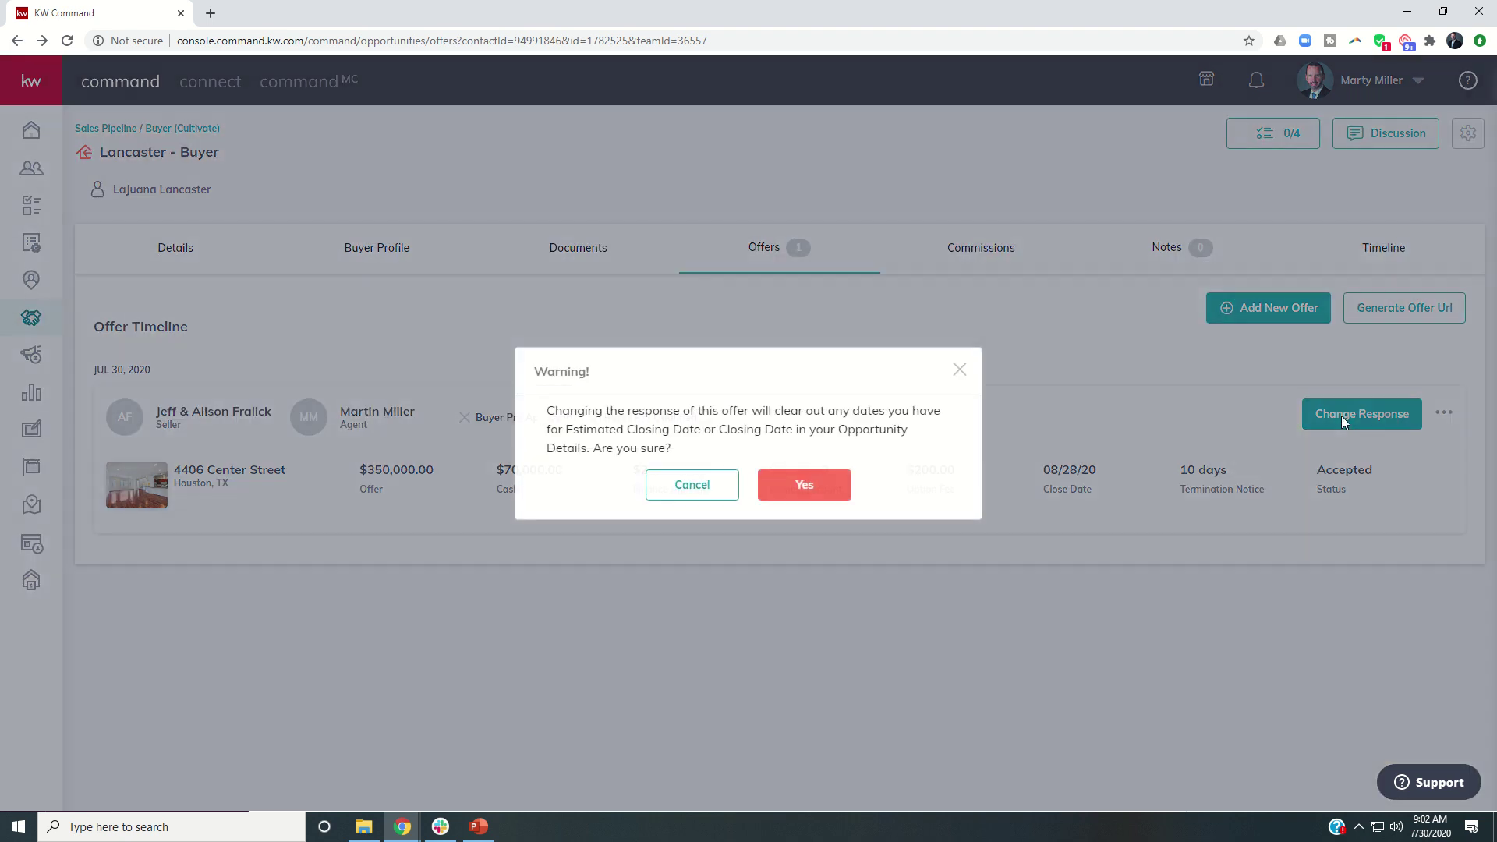
{"action": "left_click", "coordinate": [805, 485]}
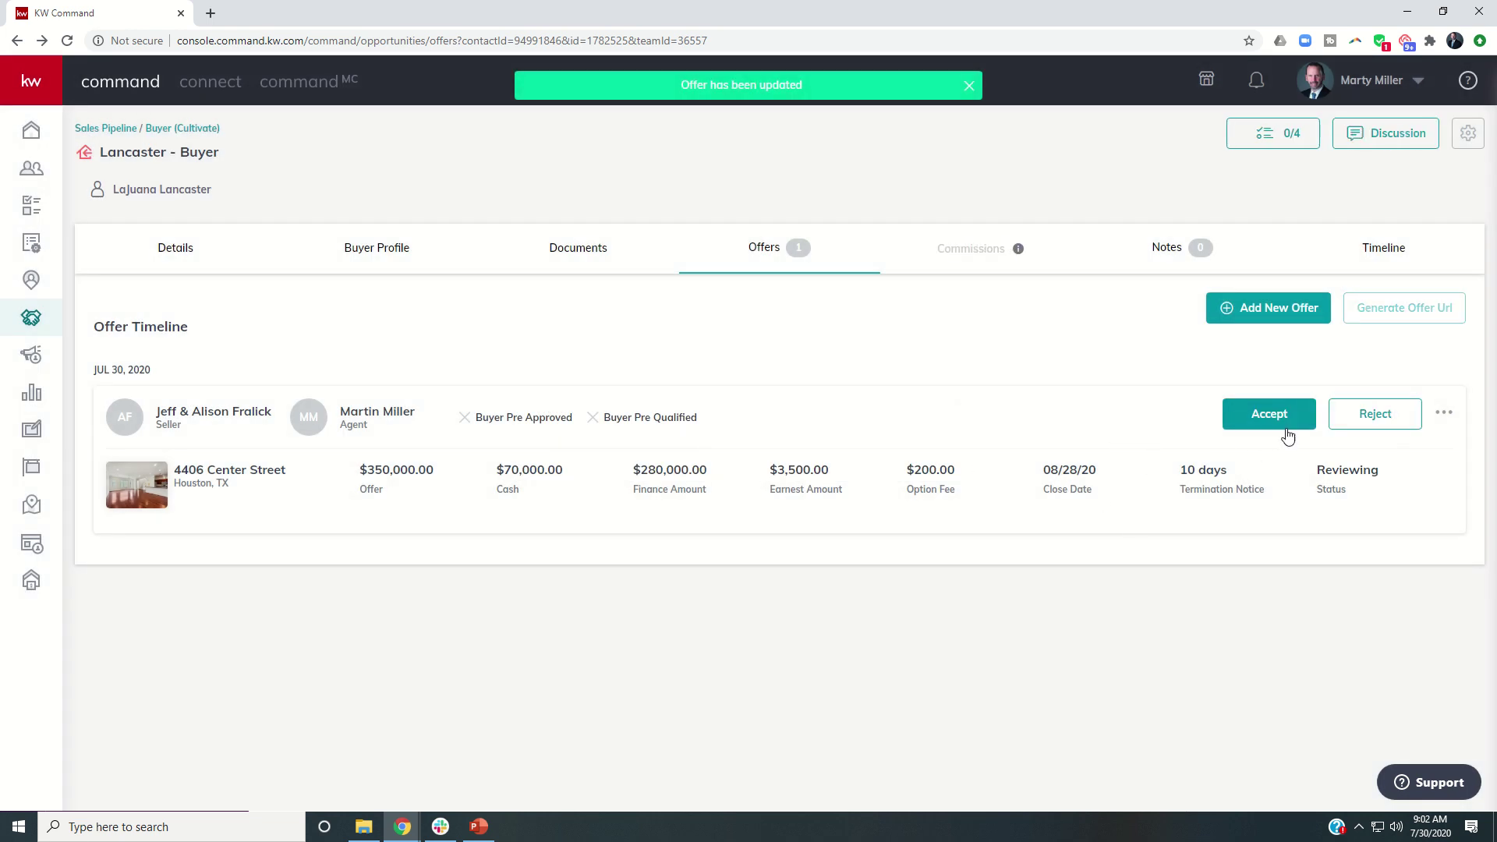
{"action": "left_click", "coordinate": [1375, 417]}
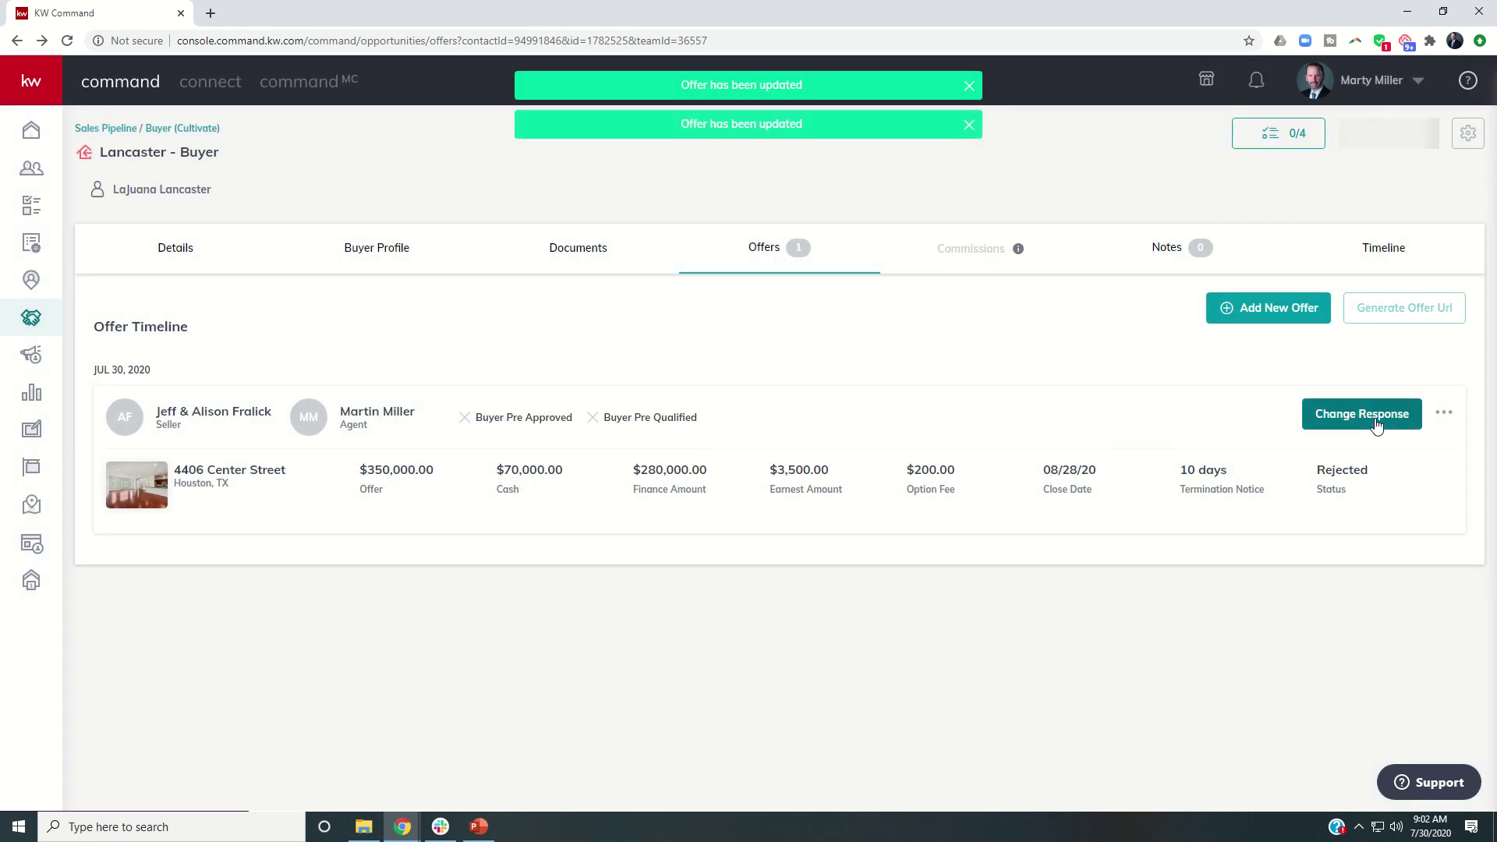